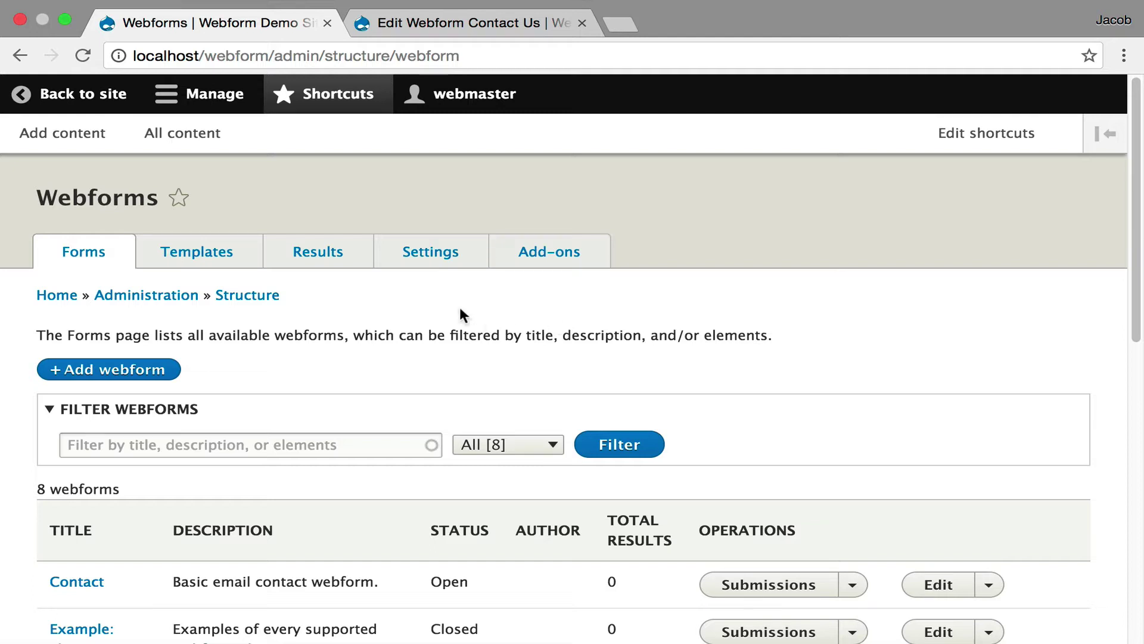
Open the global webform Settings page on its Defaults section.
click(447, 261)
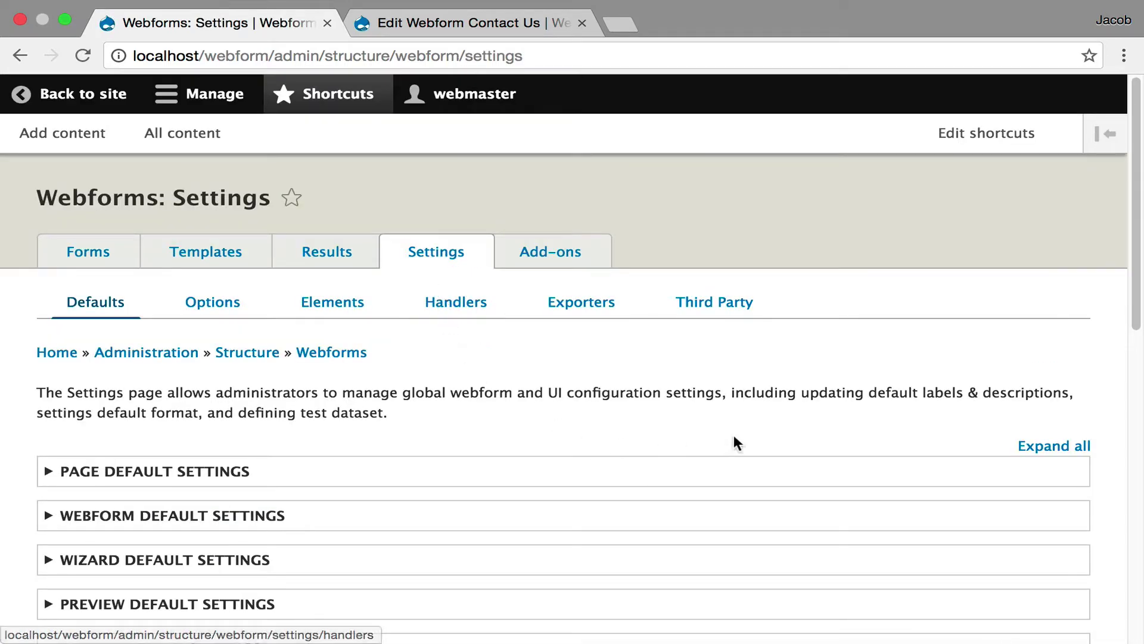
click(1042, 447)
scroll(691, 378, down, 3)
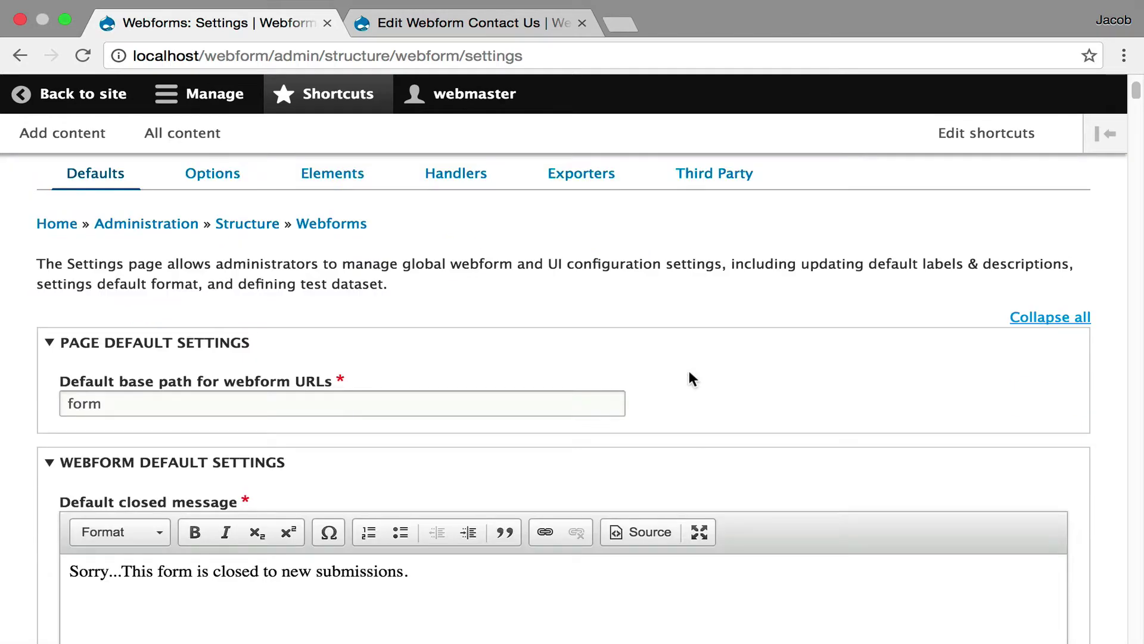
scroll(690, 372, down, 3)
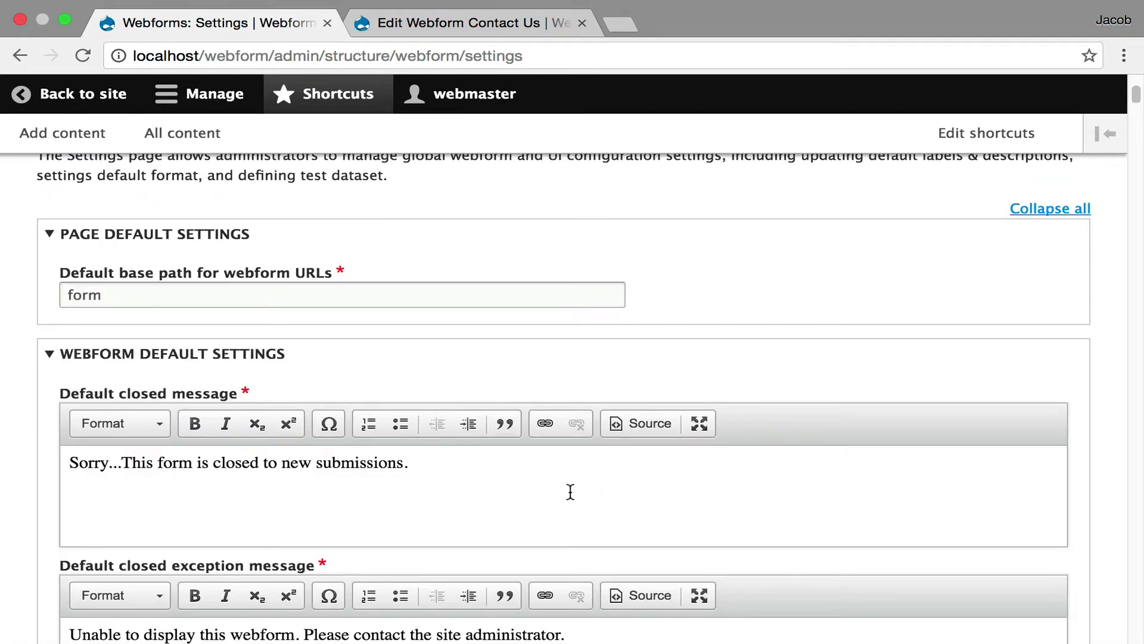
scroll(571, 491, down, 8)
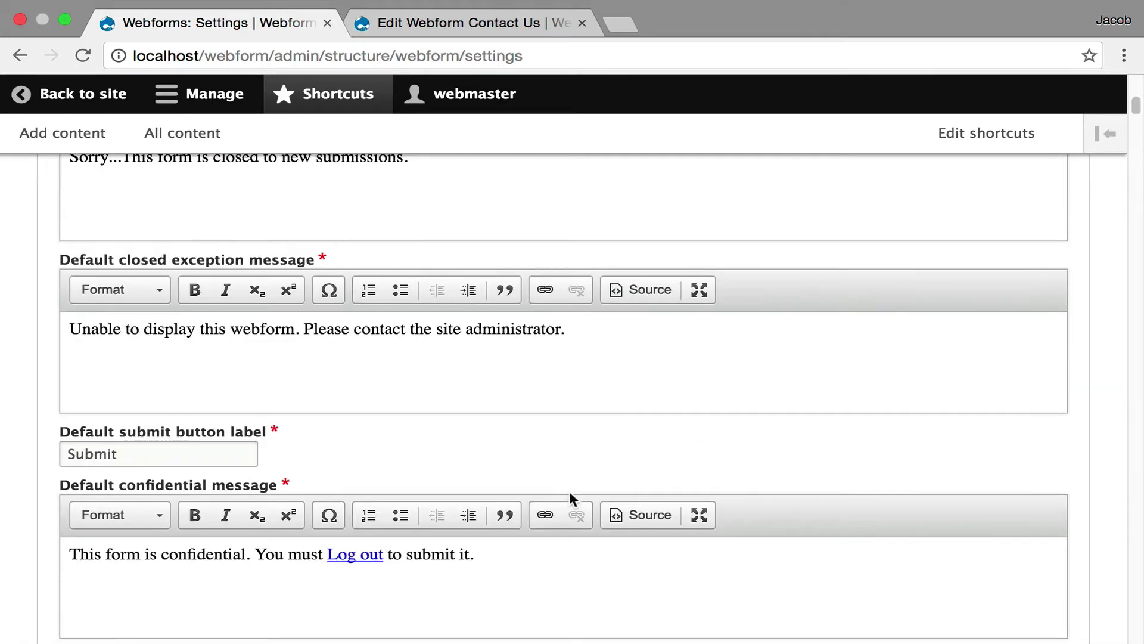
scroll(565, 448, down, 6)
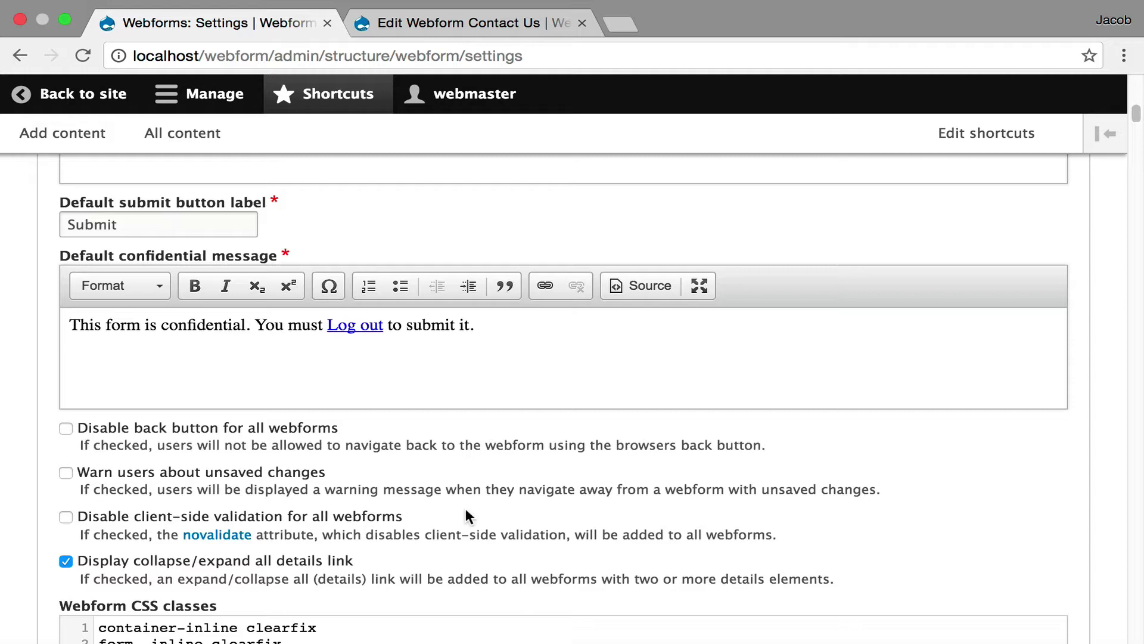
Highlight the five Webform CSS classes lines, then enter 'button--primary' in the Button CSS classes list.
scroll(466, 512, down, 3)
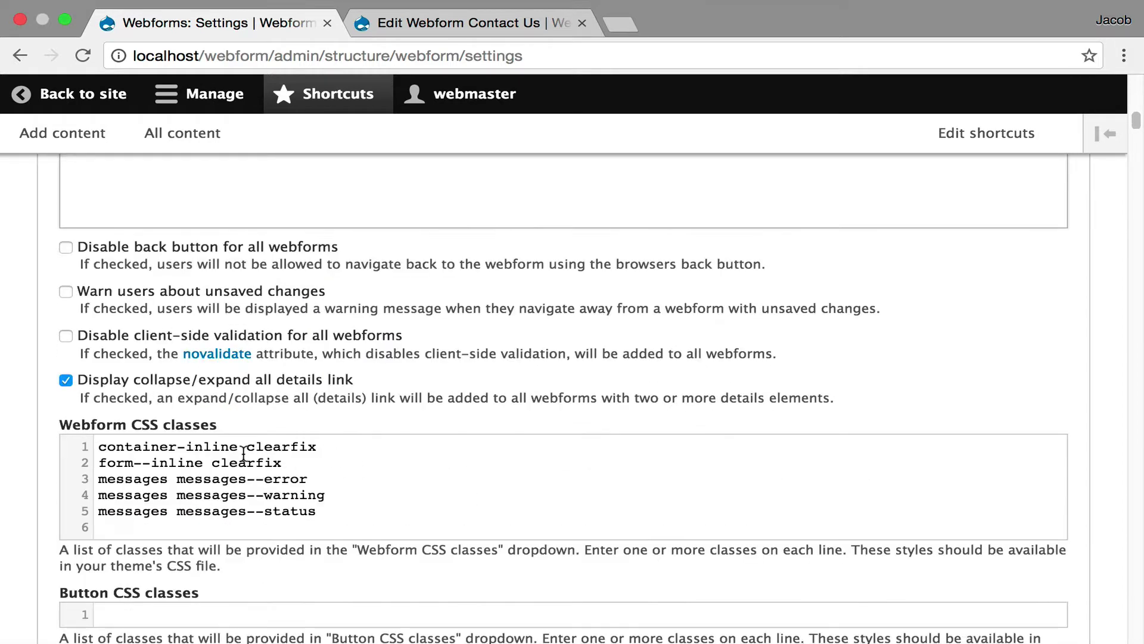
drag(328, 510, 18, 445)
scroll(566, 330, down, 1)
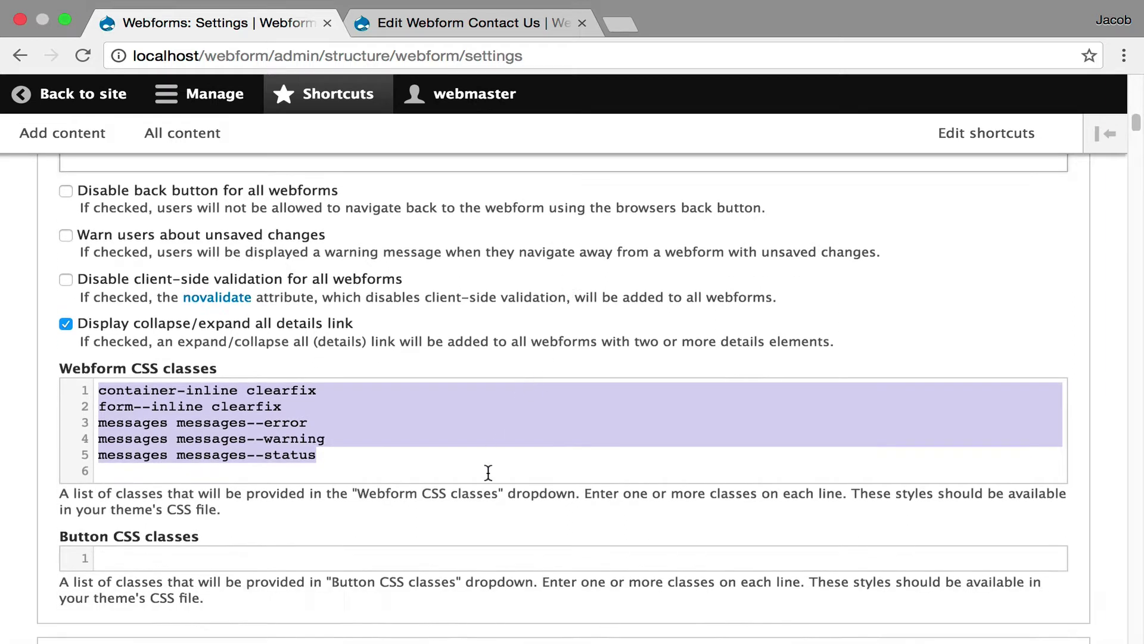
click(472, 554)
text(button--primary)
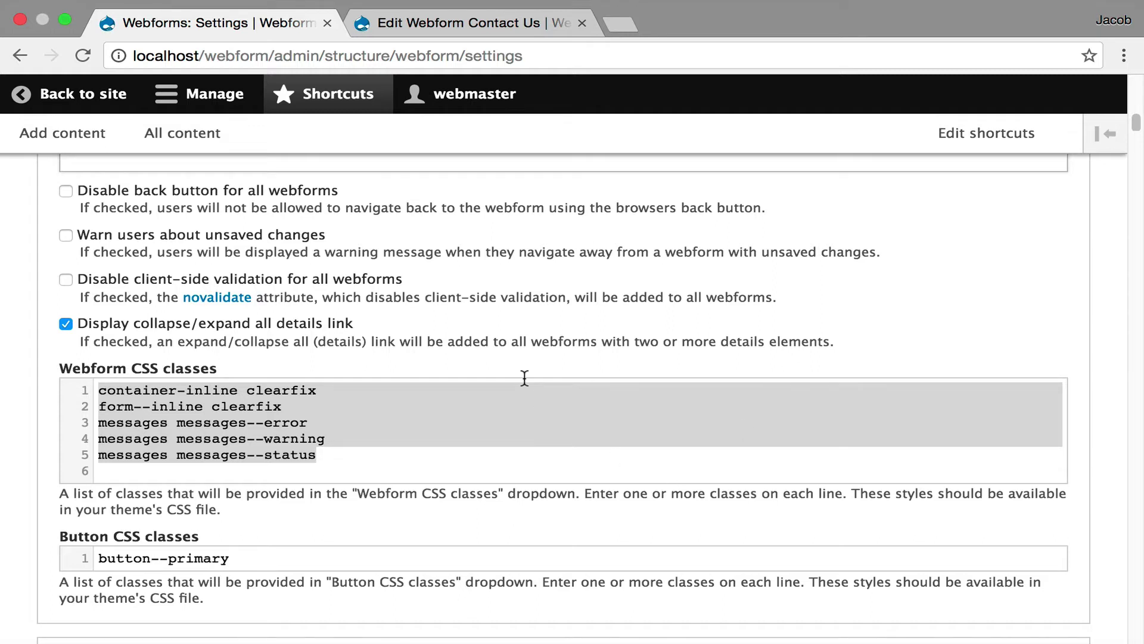
scroll(511, 353, down, 2)
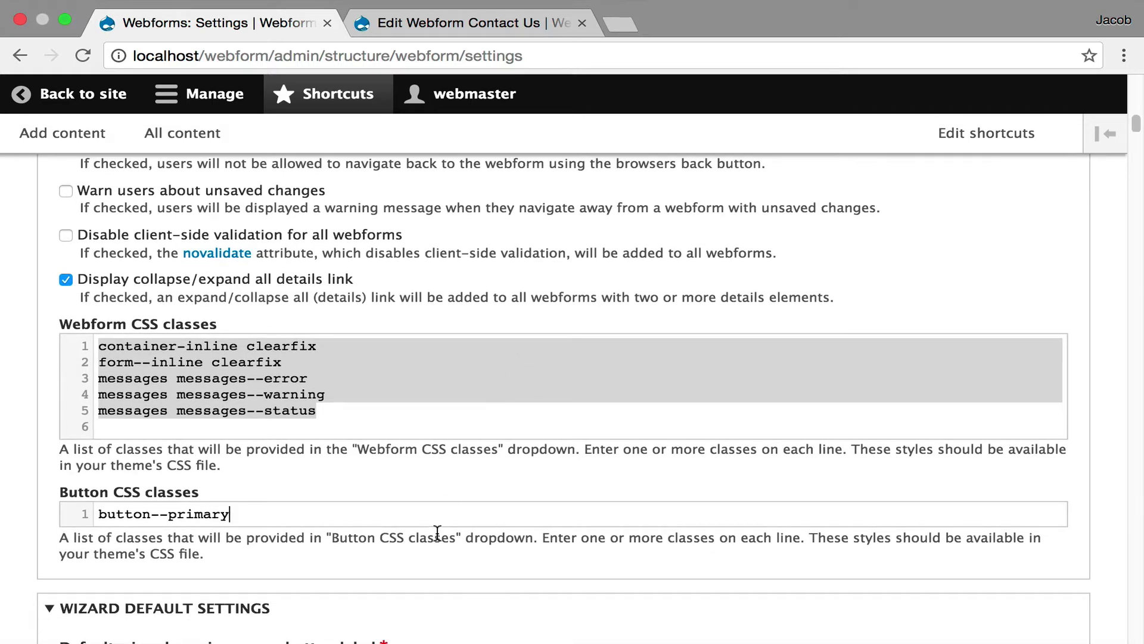
scroll(438, 522, down, 5)
scroll(421, 455, down, 7)
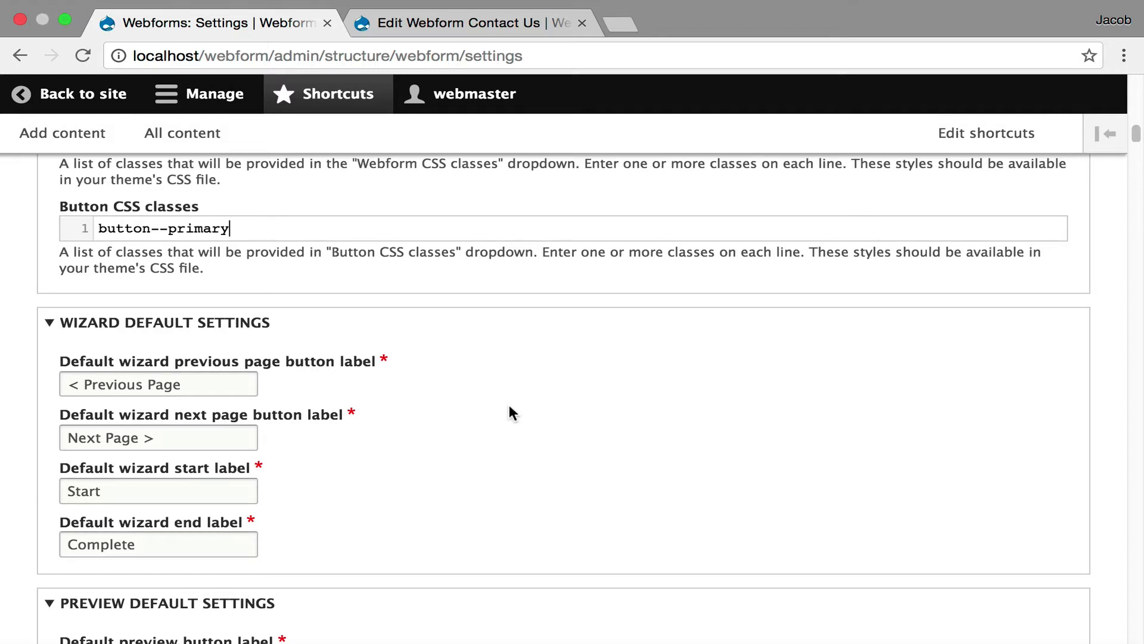
scroll(510, 407, down, 13)
scroll(509, 407, down, 9)
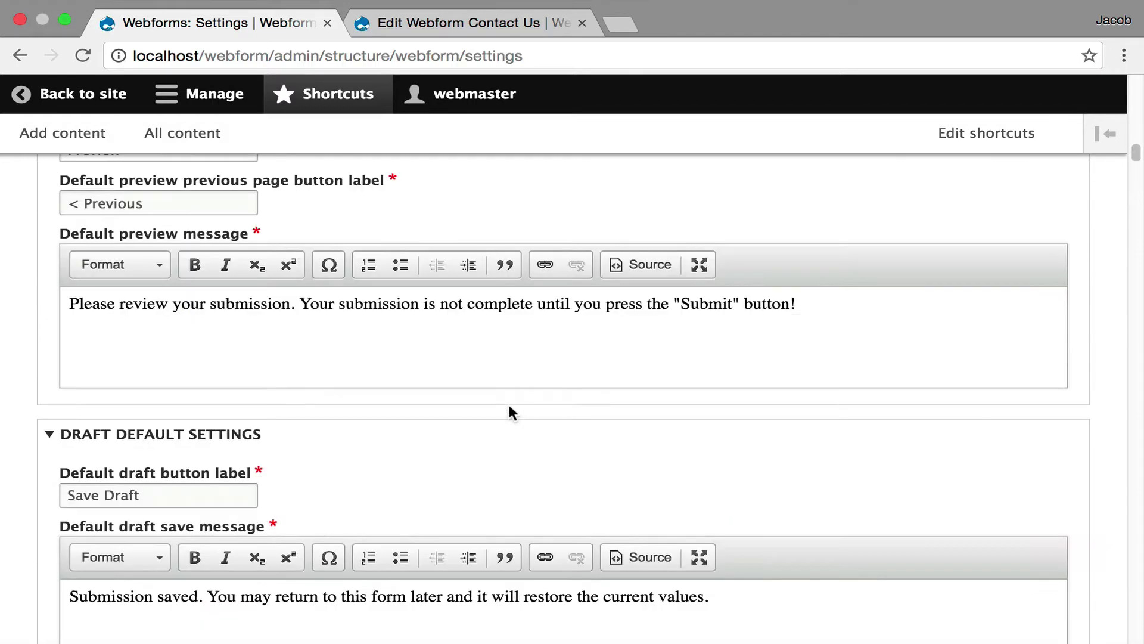
scroll(509, 407, down, 20)
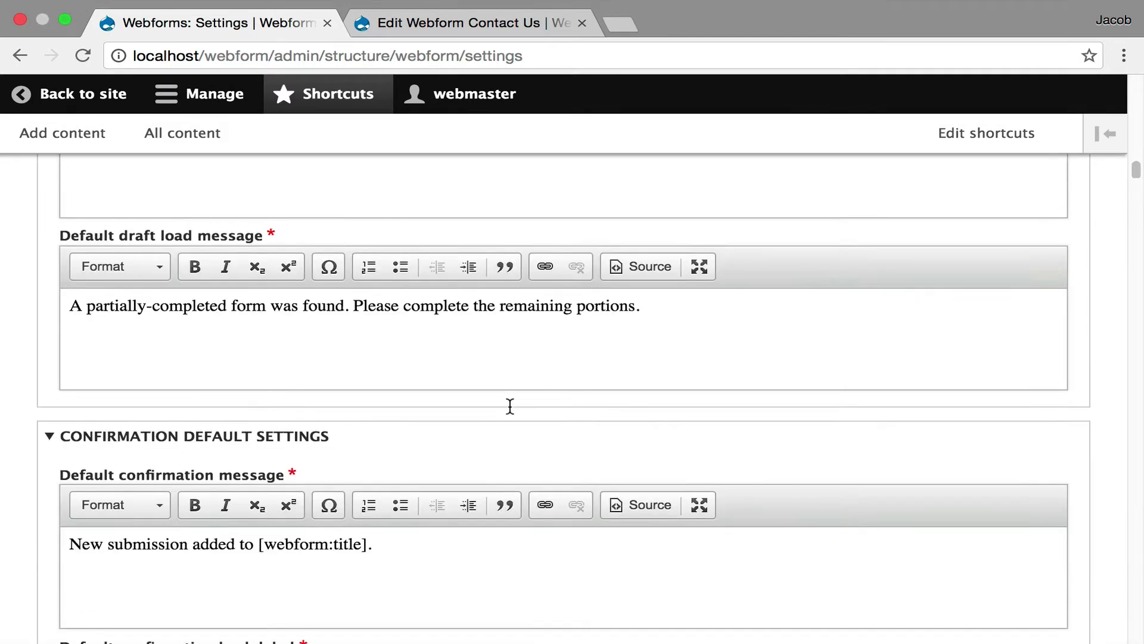
scroll(509, 406, down, 13)
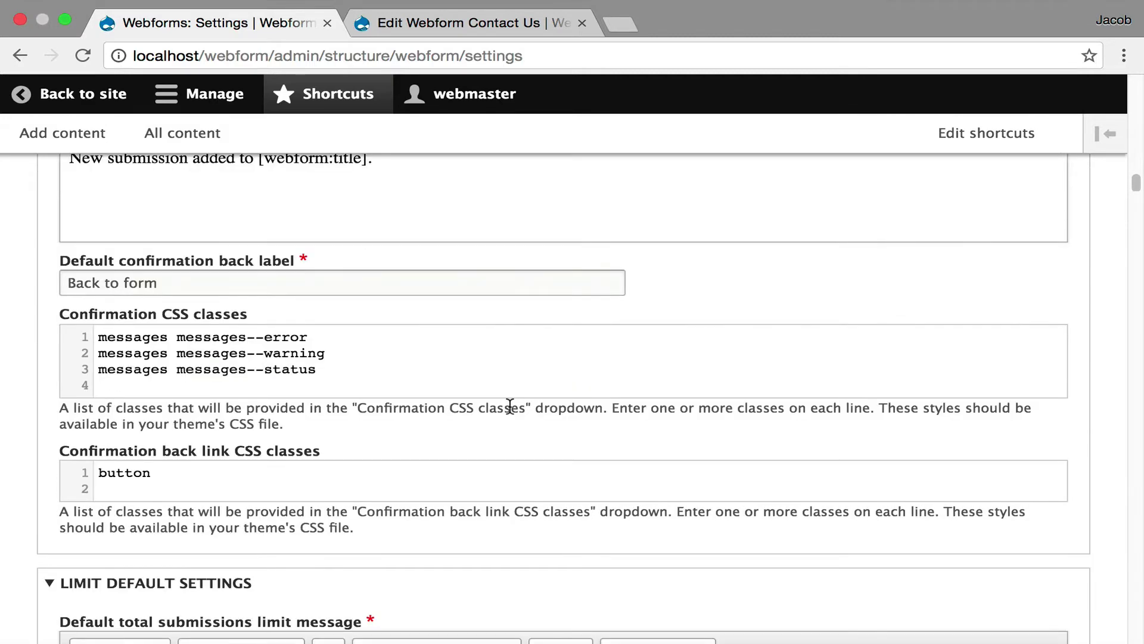
scroll(510, 407, down, 1)
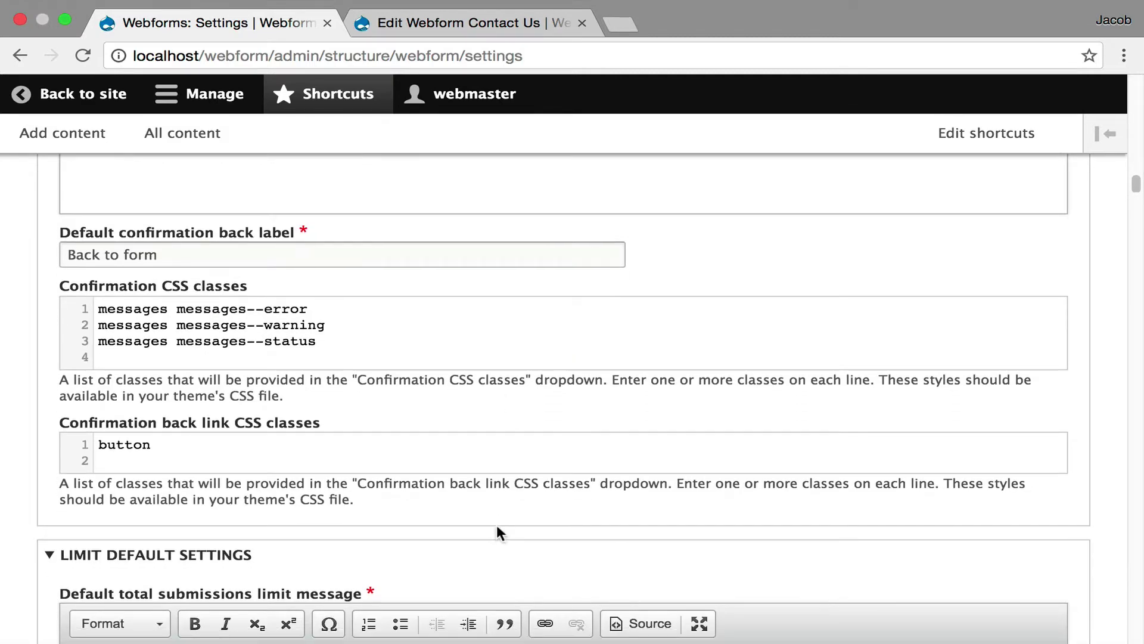
scroll(498, 523, down, 20)
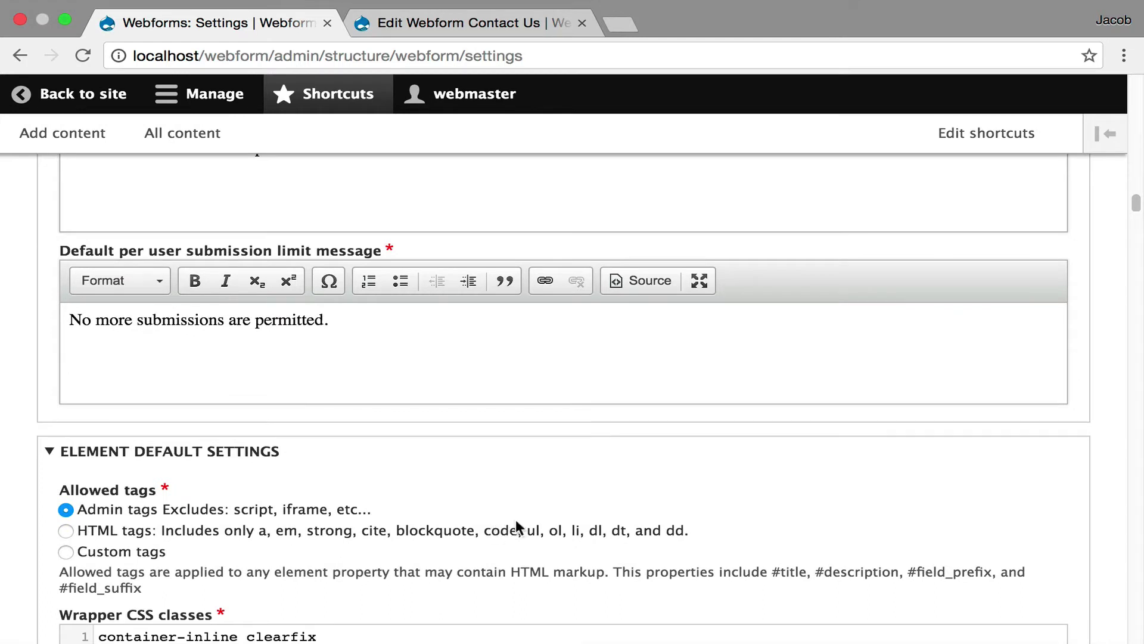
Scroll down the Elements settings and select the whole Google Maps API key value.
scroll(495, 487, down, 5)
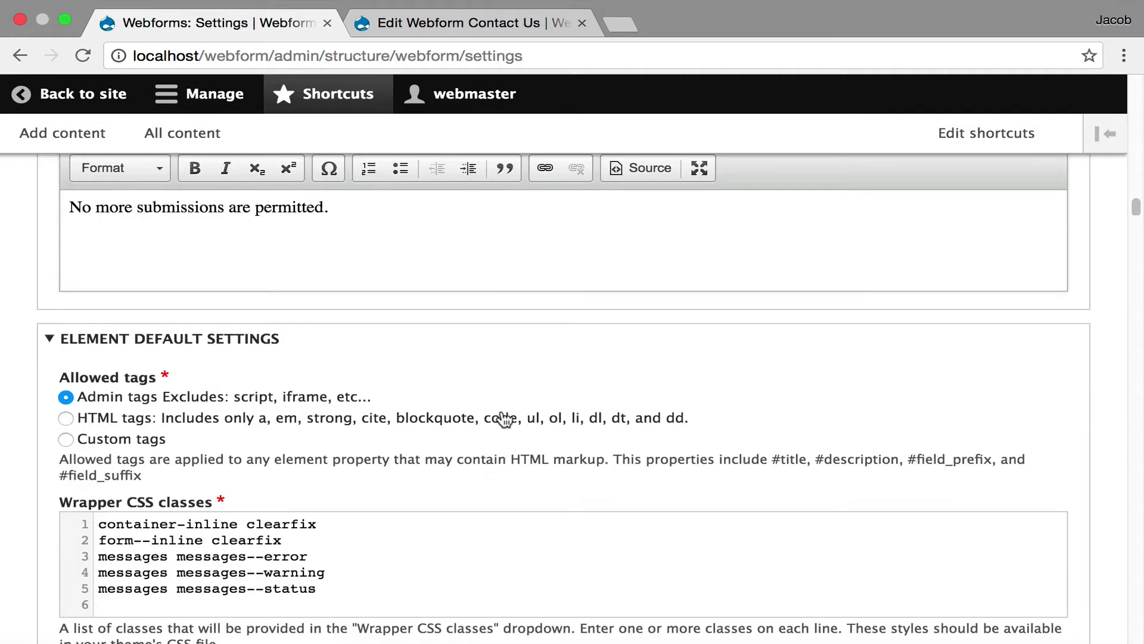
scroll(505, 419, up, 1)
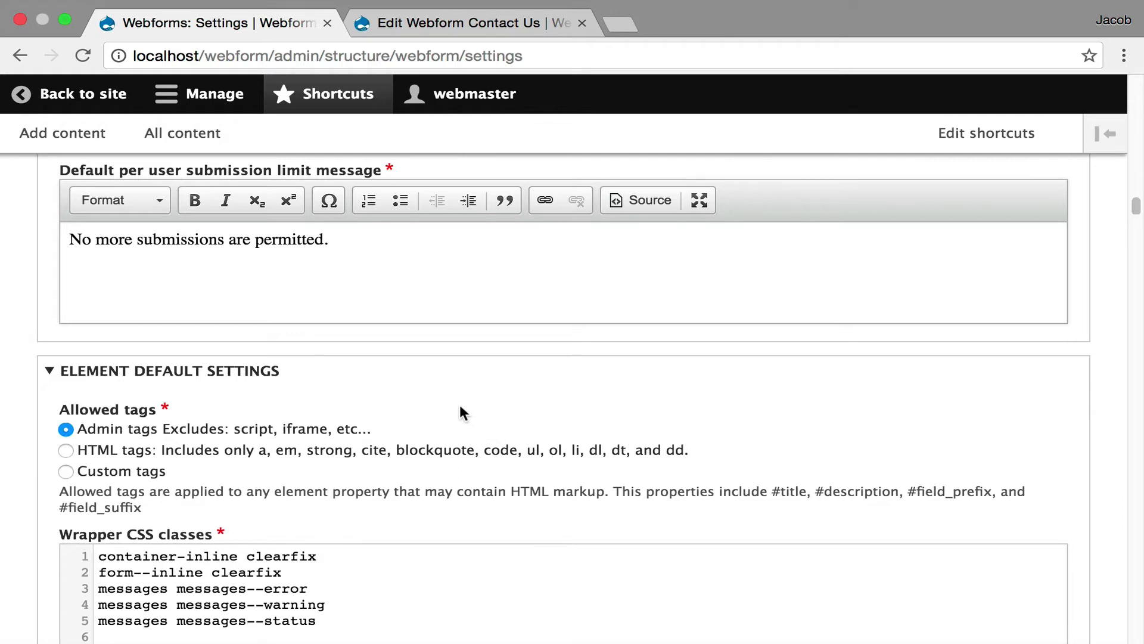
scroll(461, 407, down, 2)
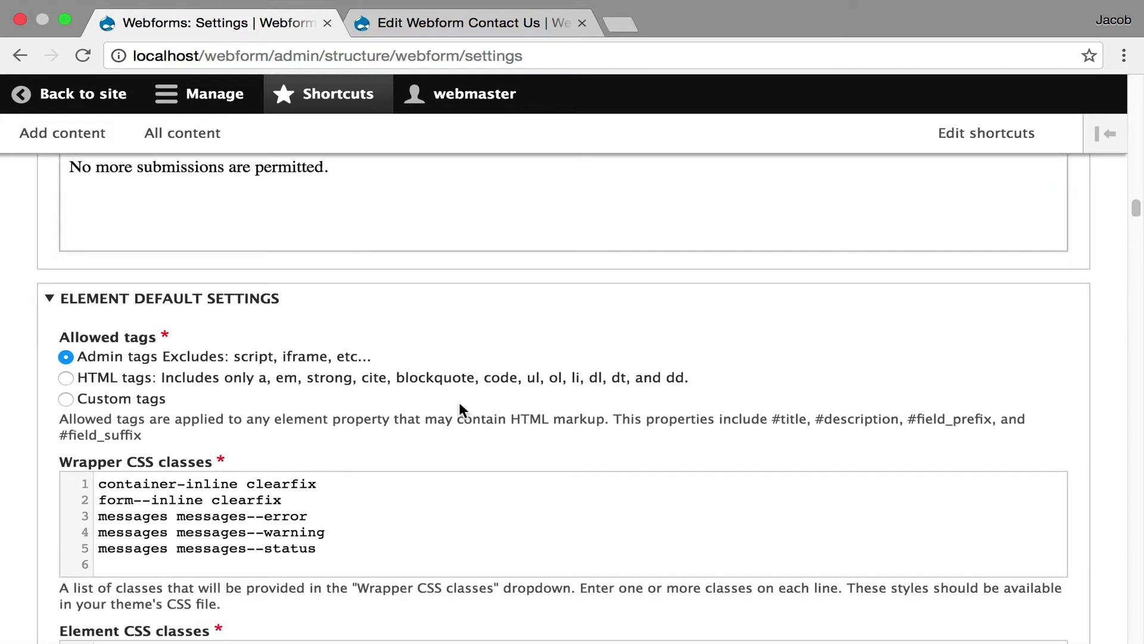
scroll(459, 401, down, 8)
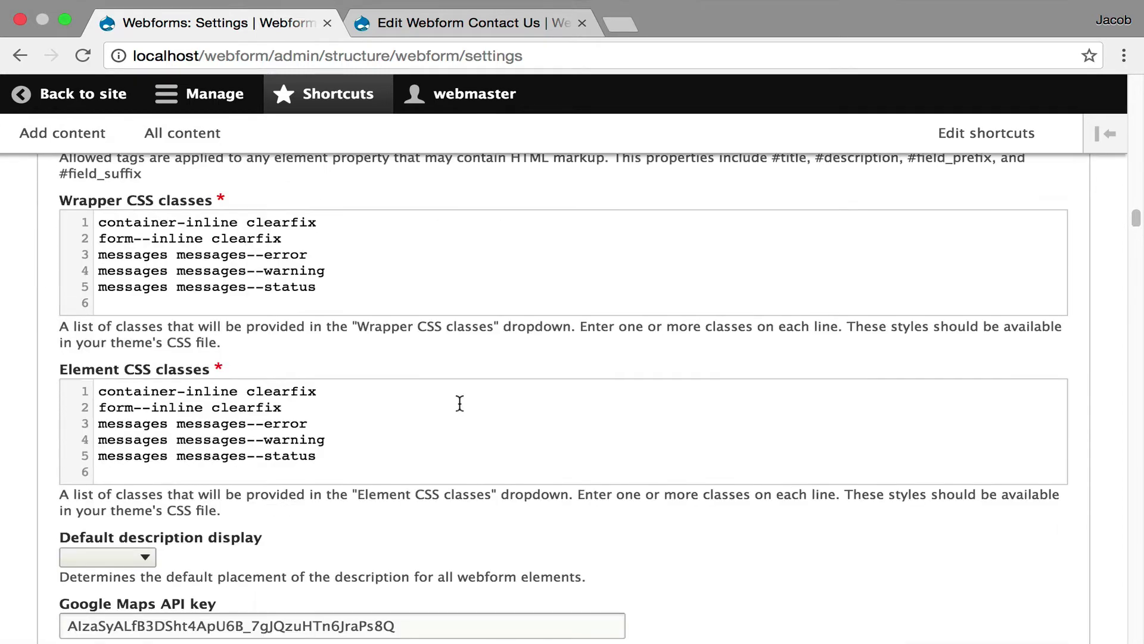
scroll(480, 529, down, 4)
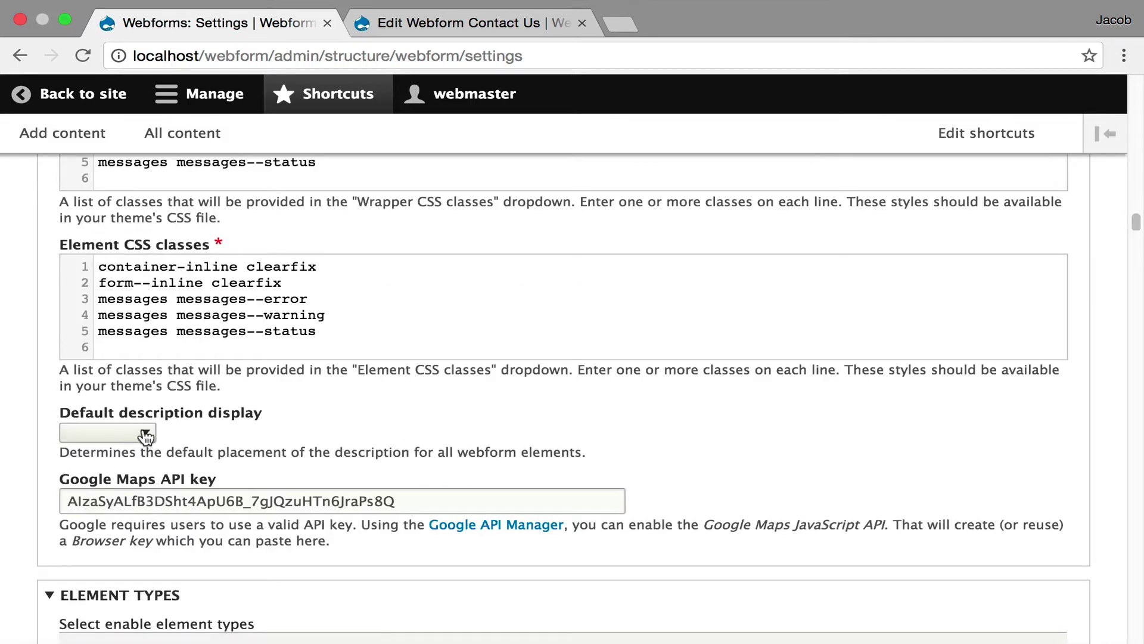
double_click(438, 498)
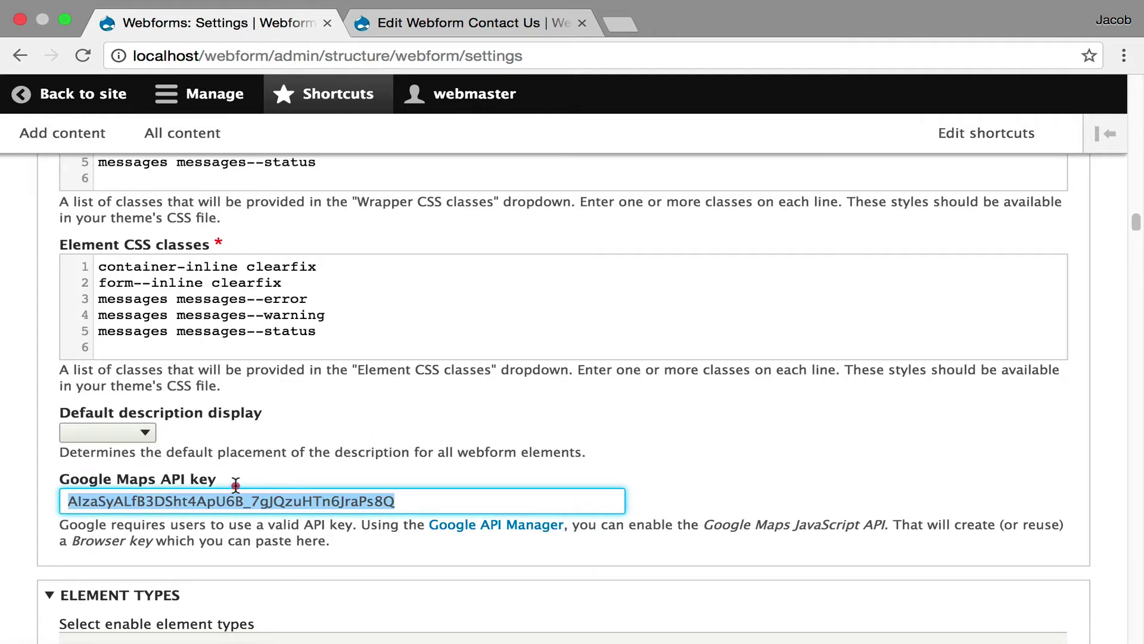
Scroll past the Element Types table to the File Upload Default Settings section.
scroll(682, 460, down, 1)
scroll(683, 456, down, 5)
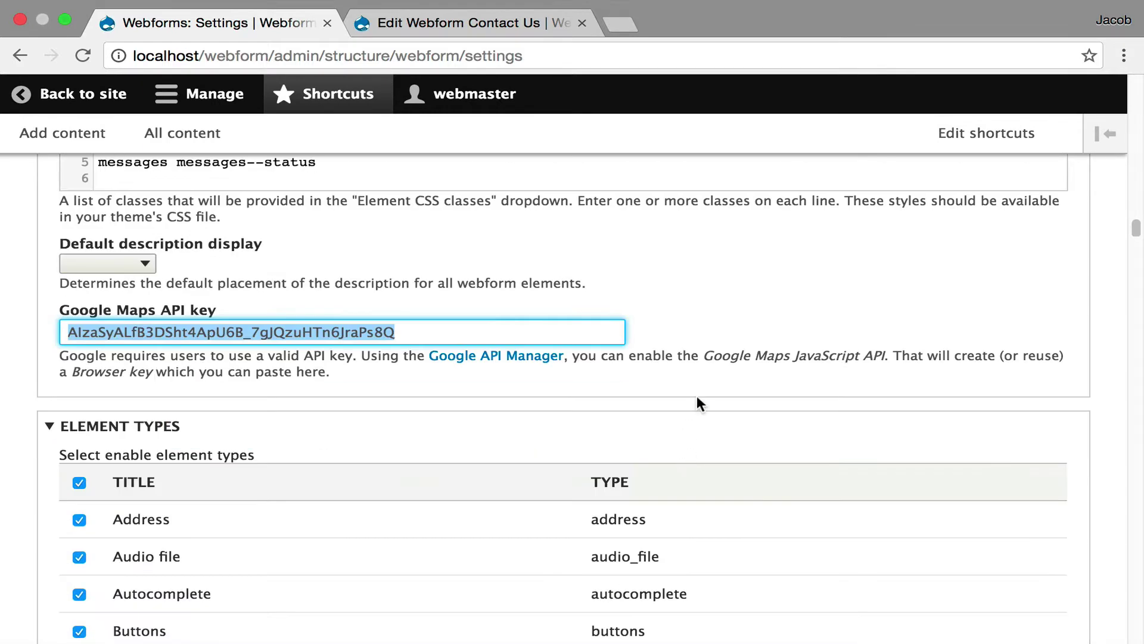
scroll(742, 349, down, 6)
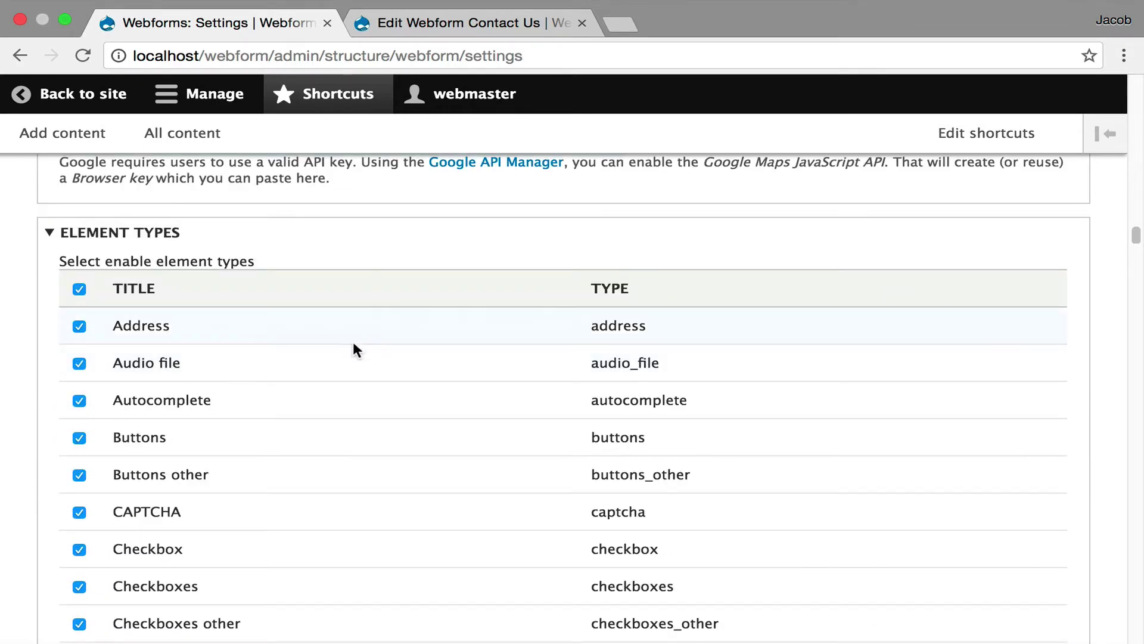
scroll(416, 352, down, 11)
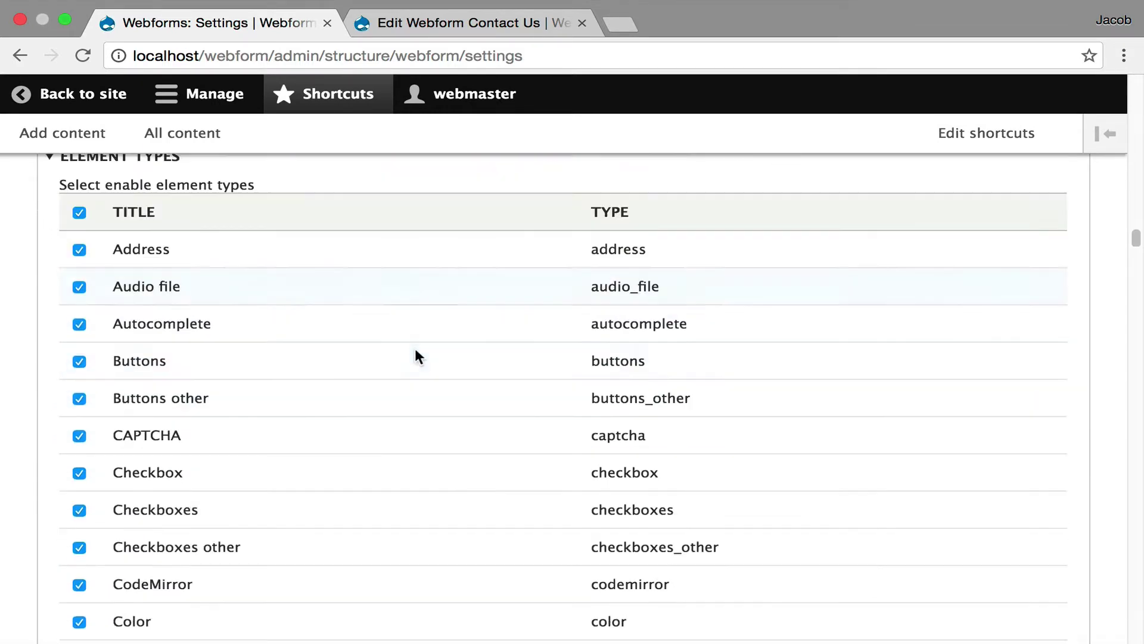
scroll(415, 352, down, 20)
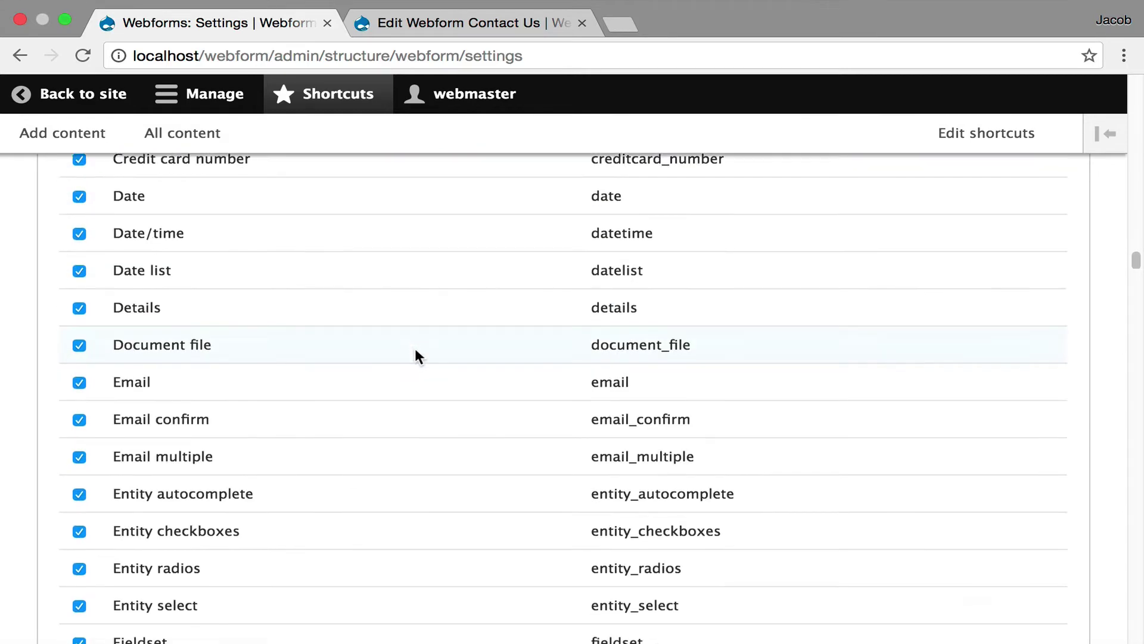
scroll(415, 351, down, 20)
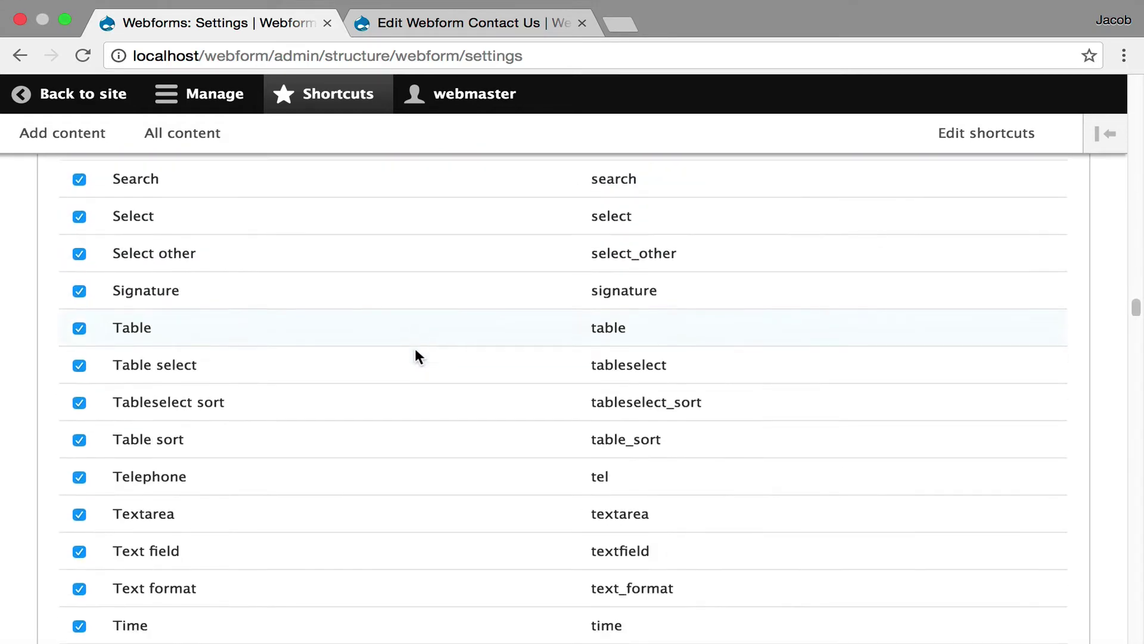
scroll(415, 355, up, 1)
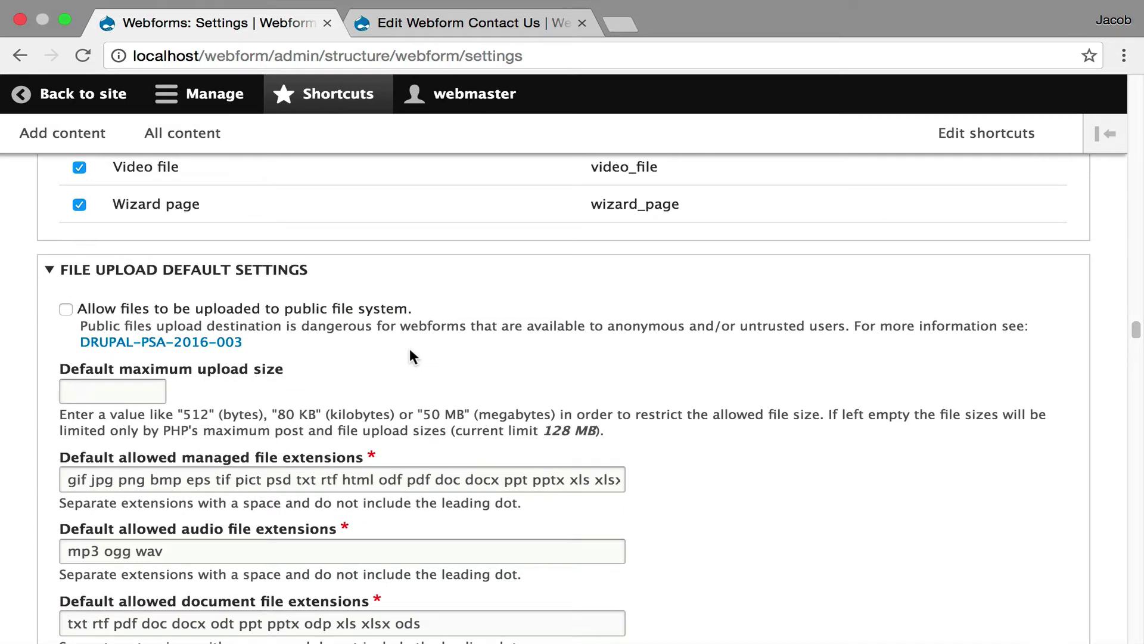
Review the audio, document, image ('gif jpg png svg') and video upload extension defaults.
scroll(422, 298, up, 1)
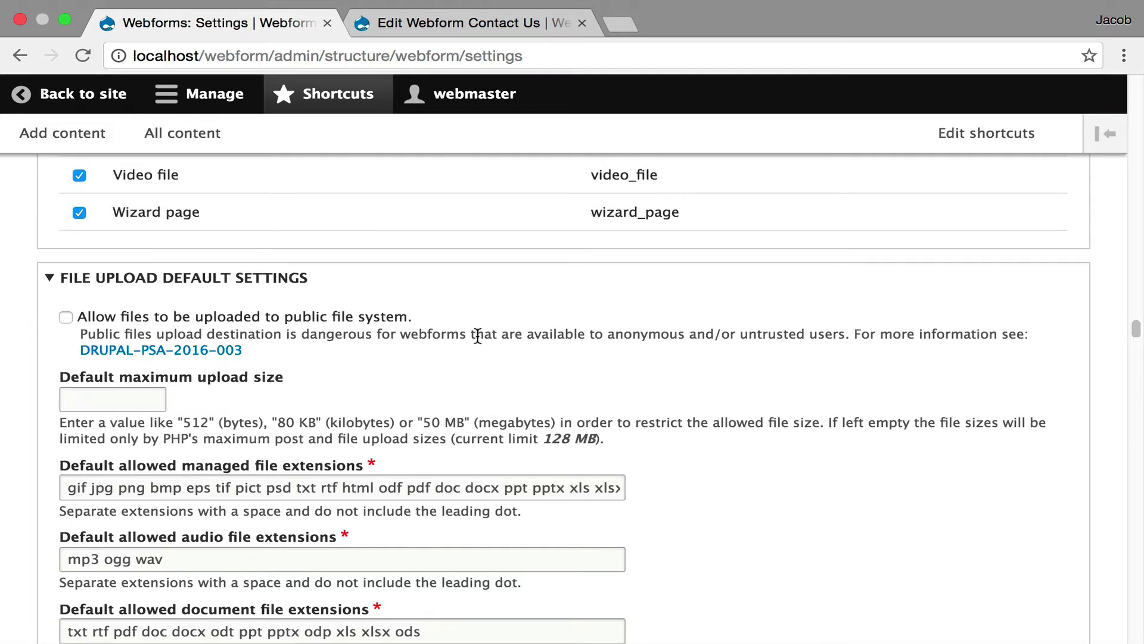
scroll(447, 369, down, 2)
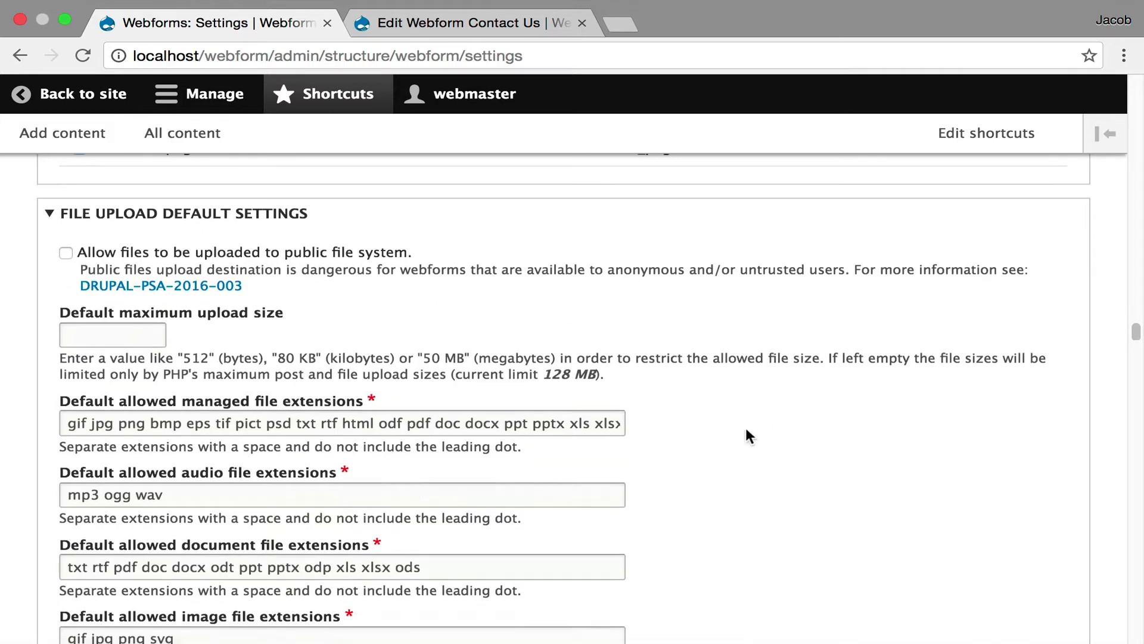
scroll(746, 427, down, 4)
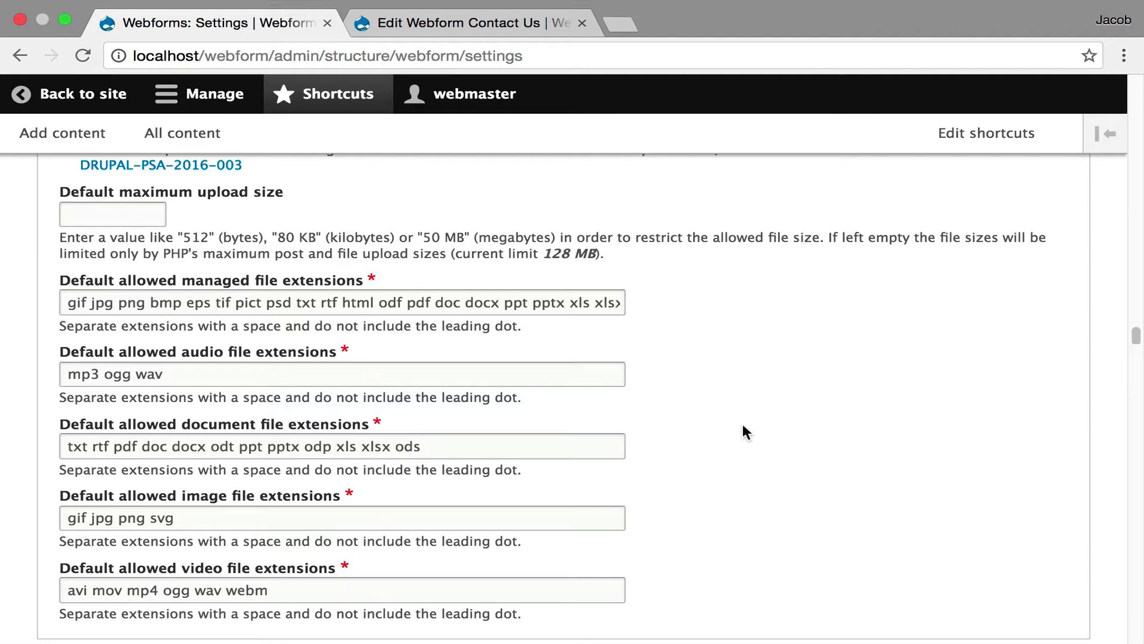
scroll(739, 441, down, 2)
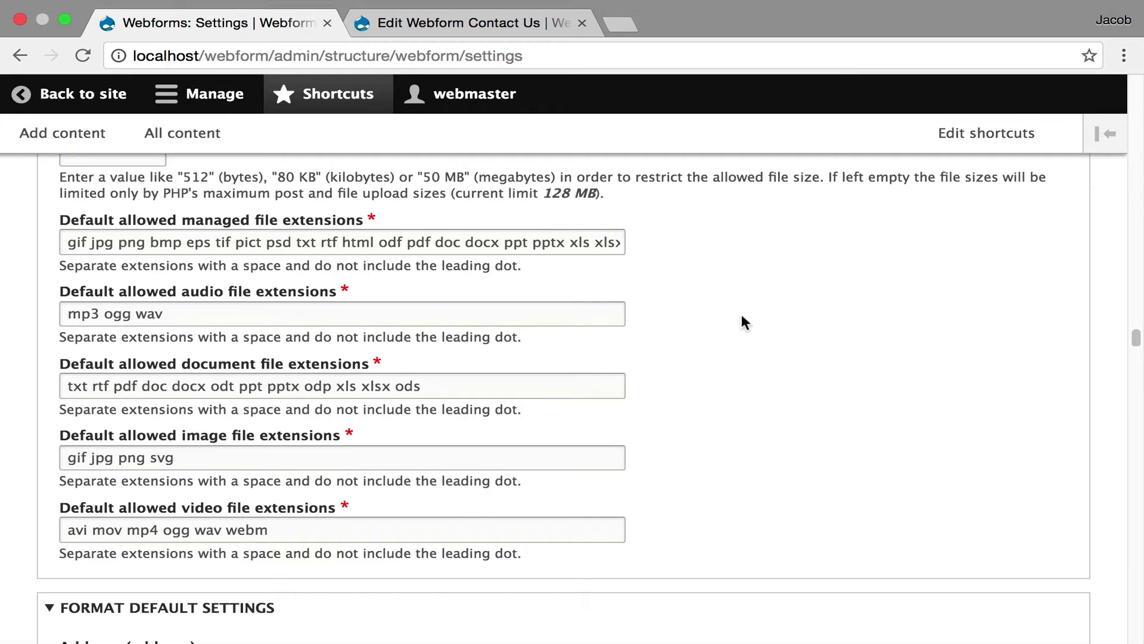
Check the Checkboxes other format choices, leave it at <Default>, and continue to Email Default Settings.
scroll(742, 316, down, 5)
scroll(742, 316, down, 3)
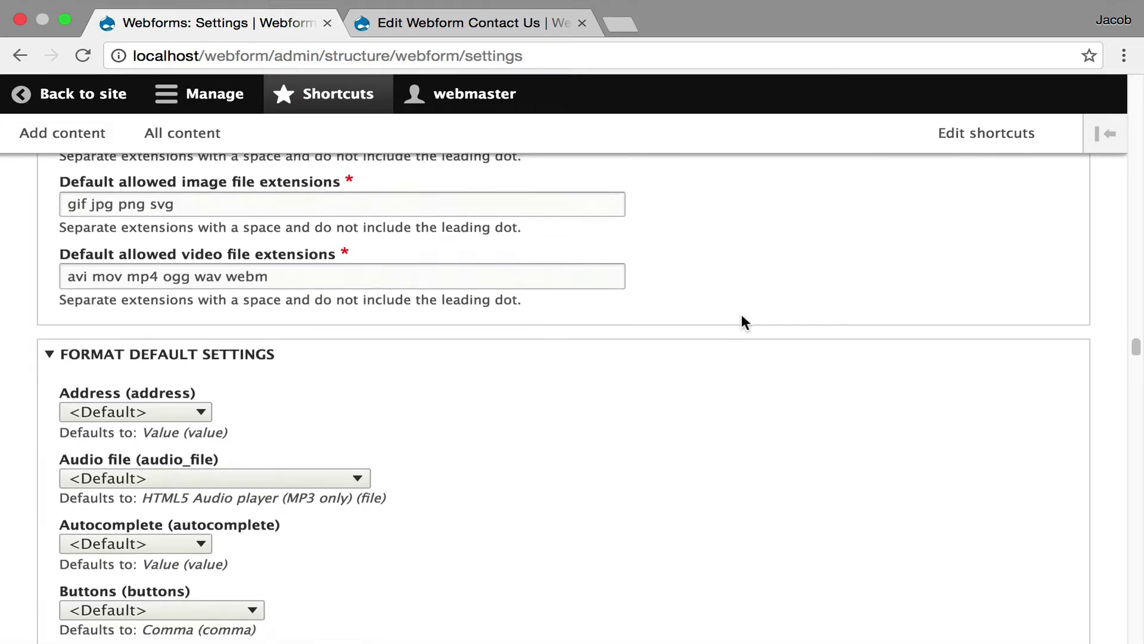
scroll(700, 352, down, 2)
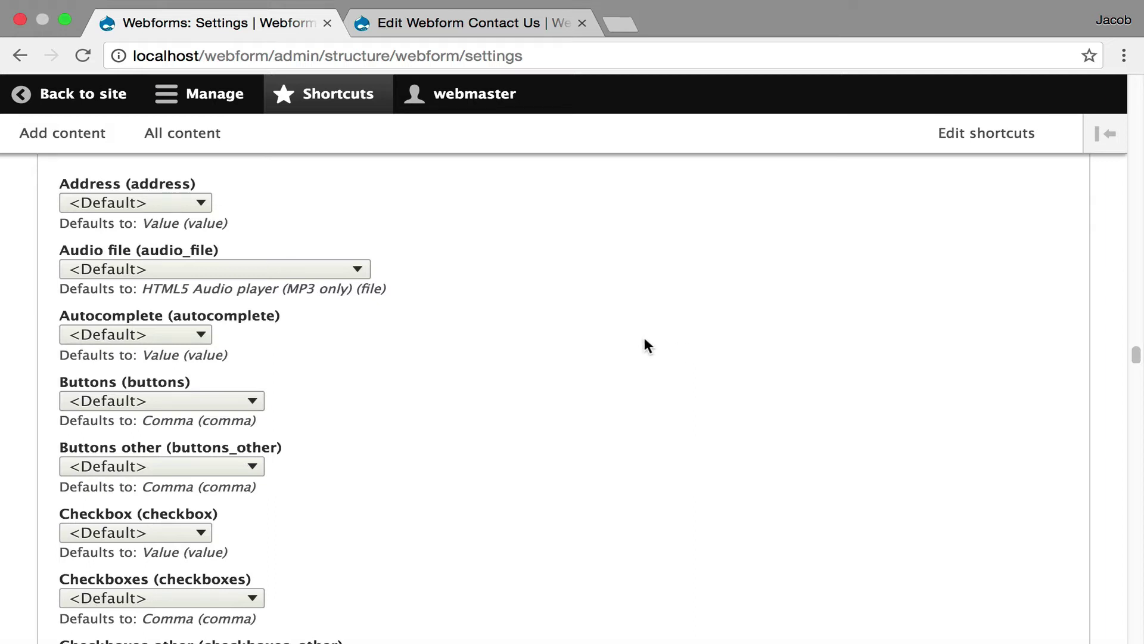
scroll(645, 341, down, 7)
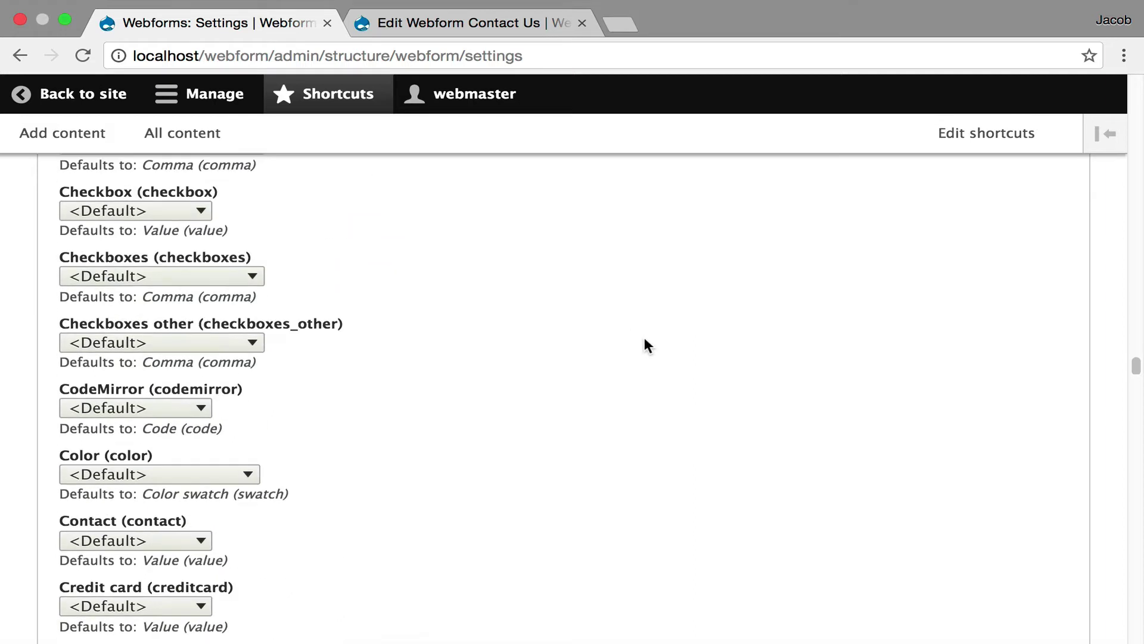
click(249, 342)
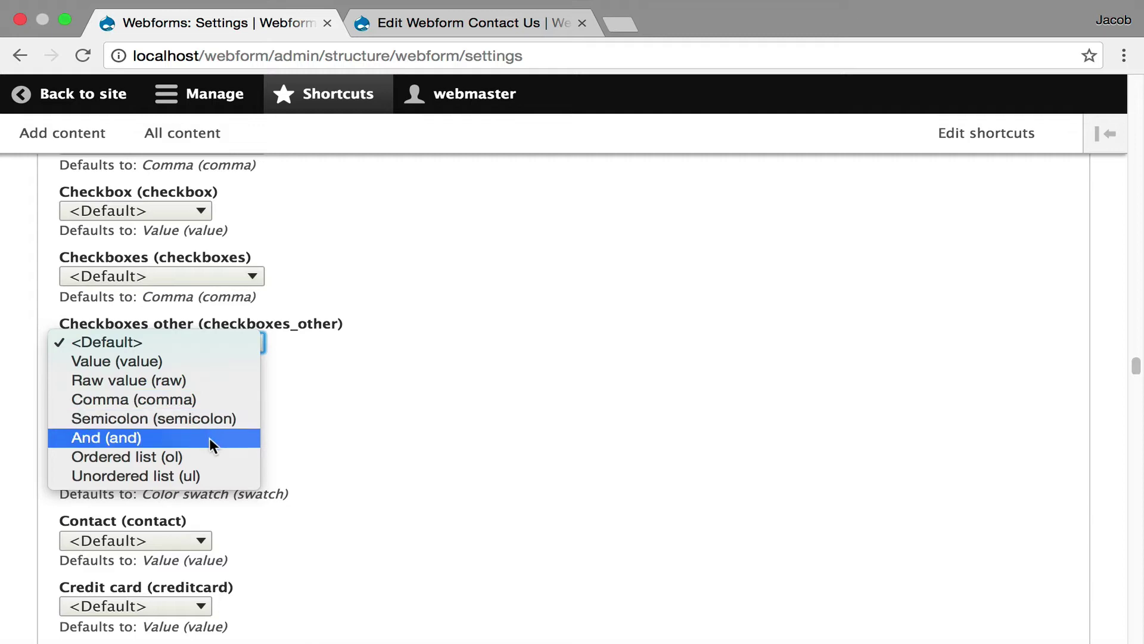
click(507, 397)
scroll(661, 315, down, 20)
scroll(662, 310, down, 20)
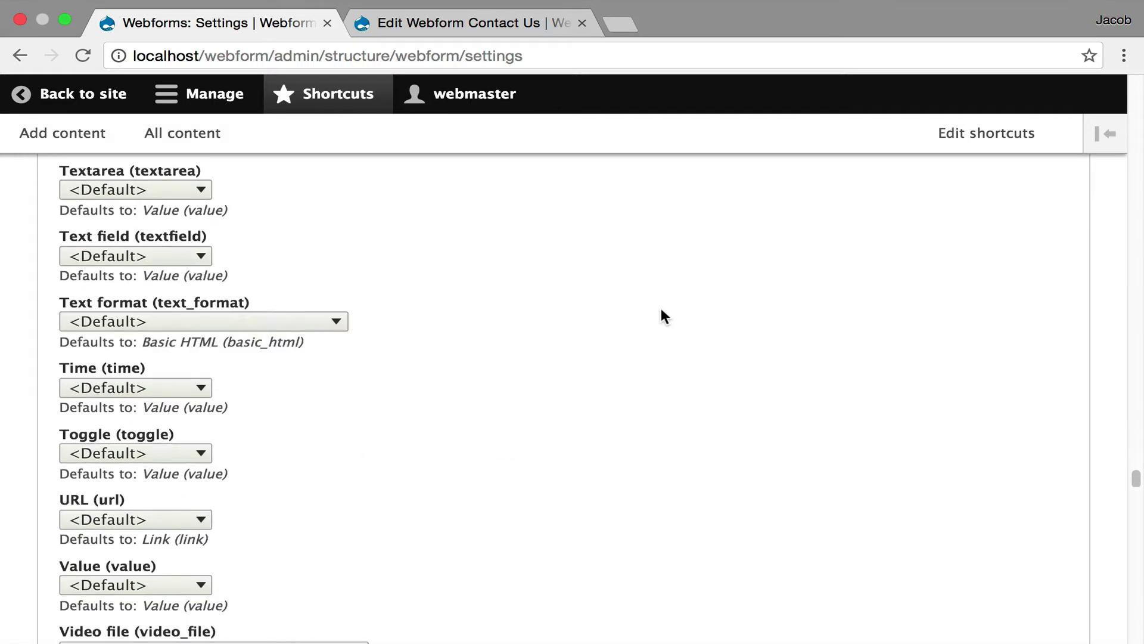
Scroll through Email and Export defaults to Batch Settings, with export, update and delete sizes at 500.
scroll(662, 316, up, 3)
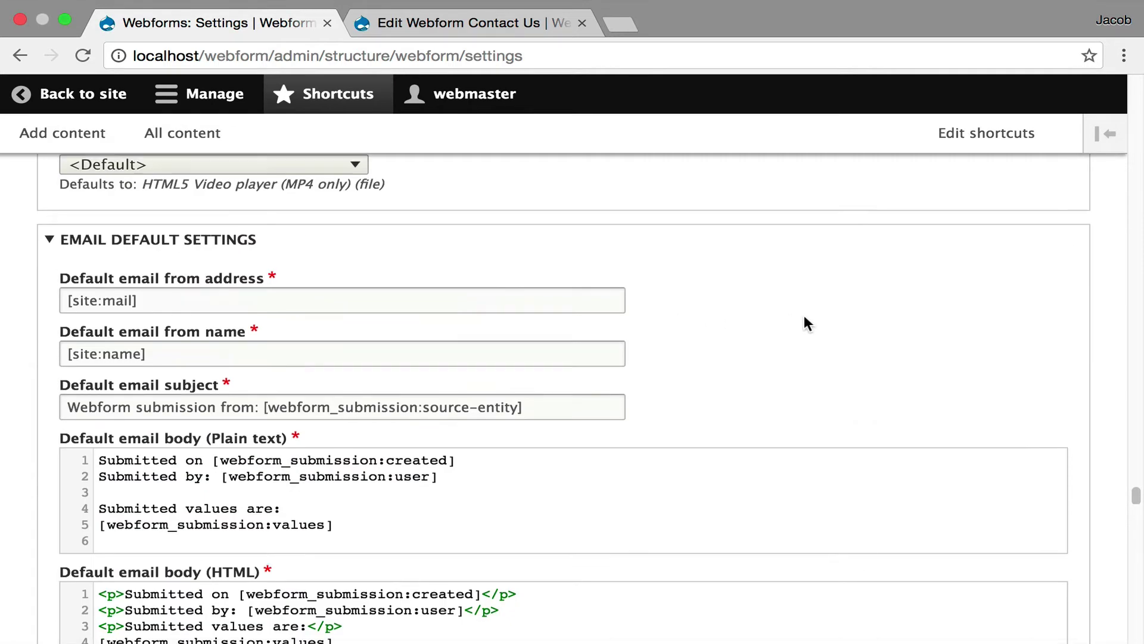
scroll(805, 318, down, 6)
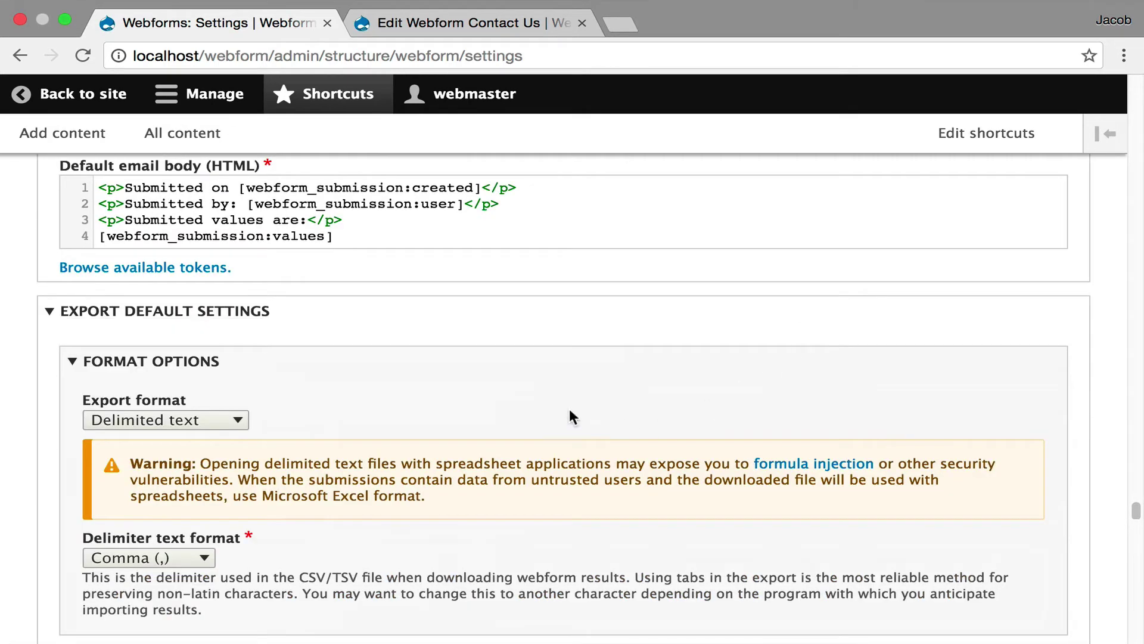
scroll(571, 413, down, 3)
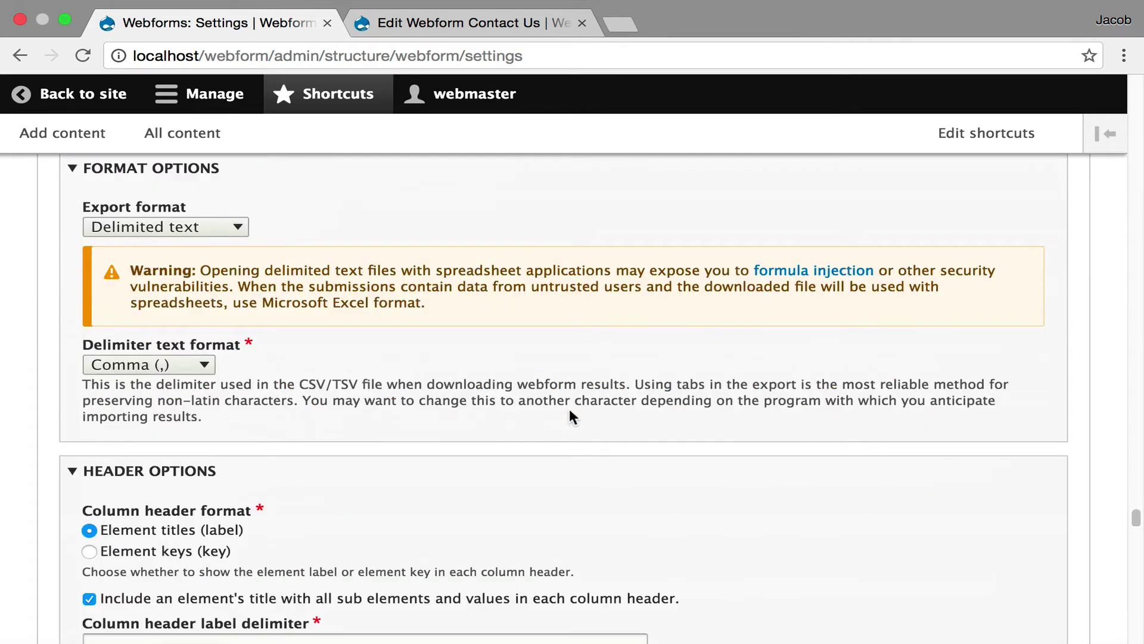
scroll(570, 409, down, 3)
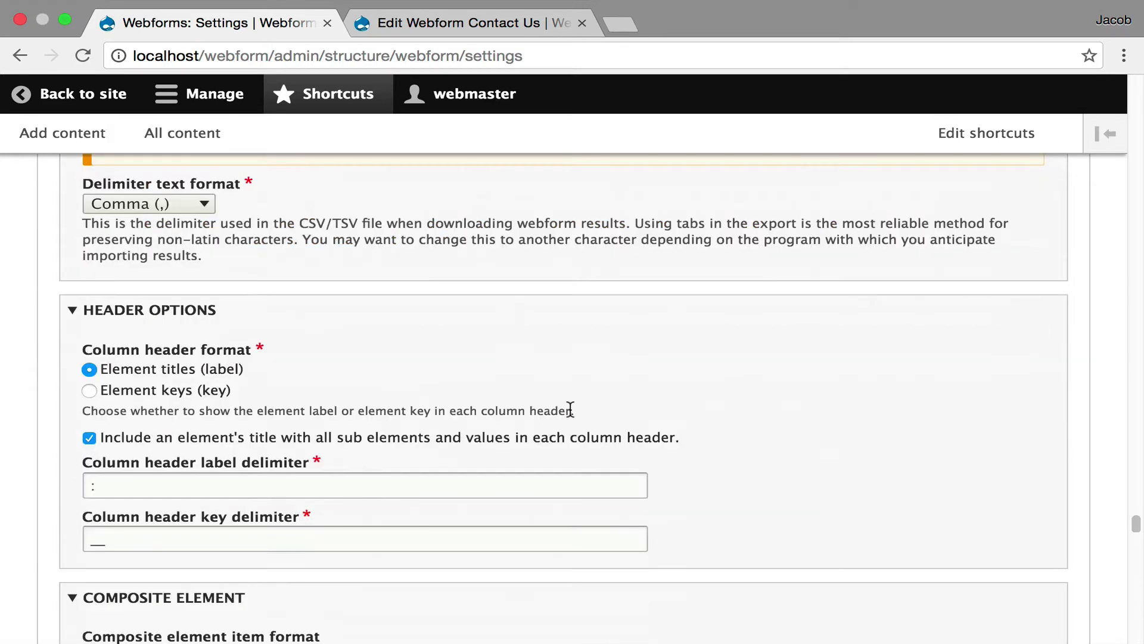
scroll(570, 410, up, 2)
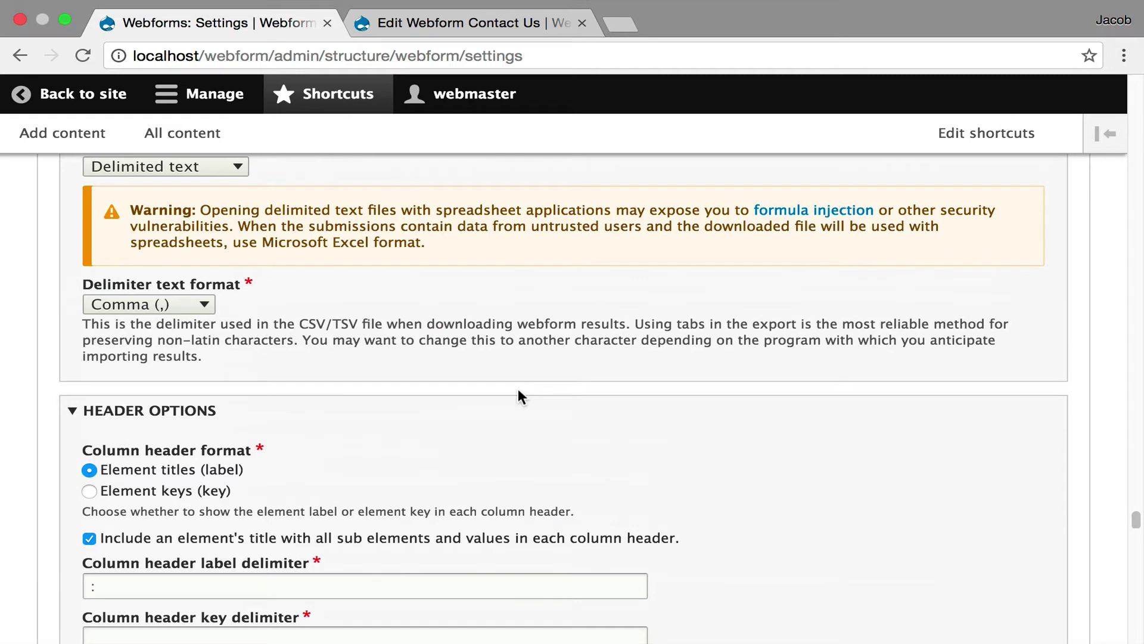
scroll(519, 395, down, 1)
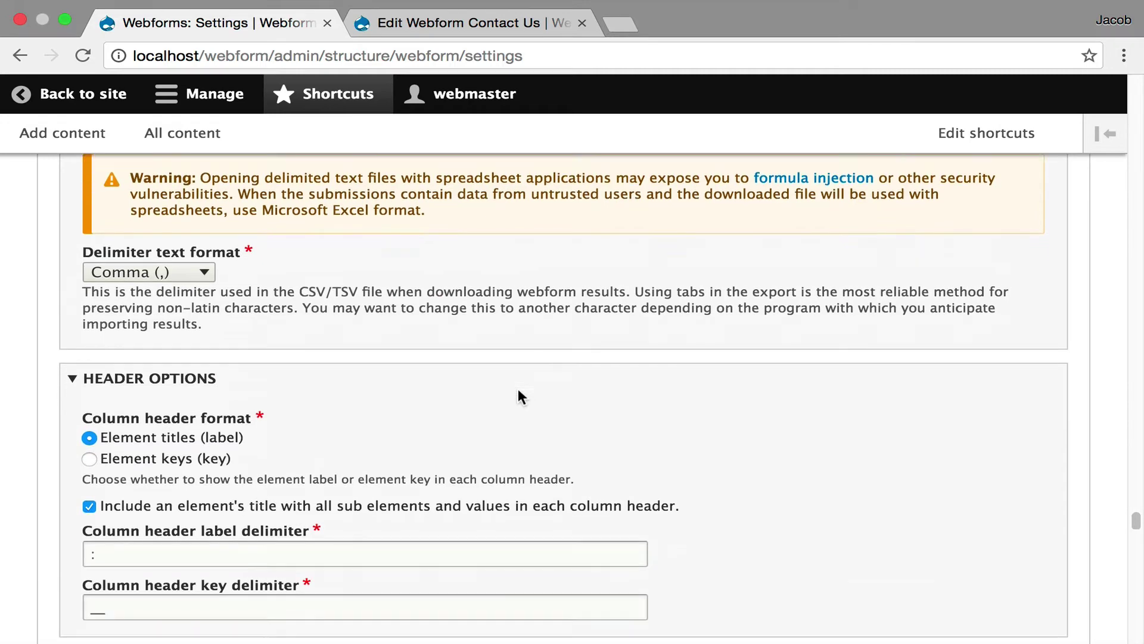
scroll(649, 398, down, 15)
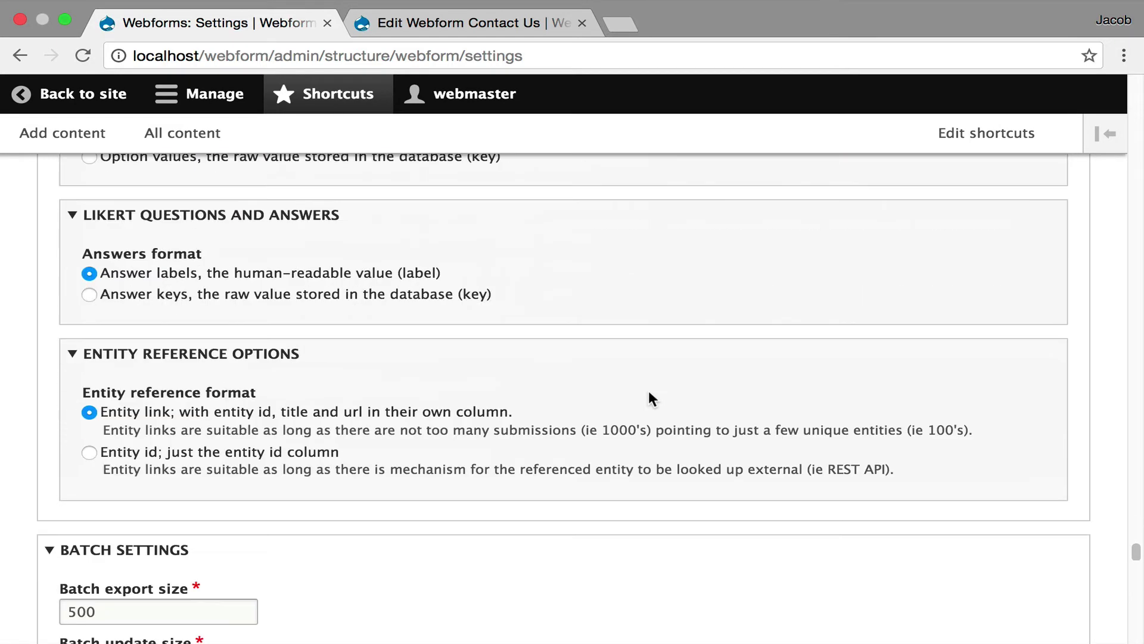
scroll(652, 398, down, 4)
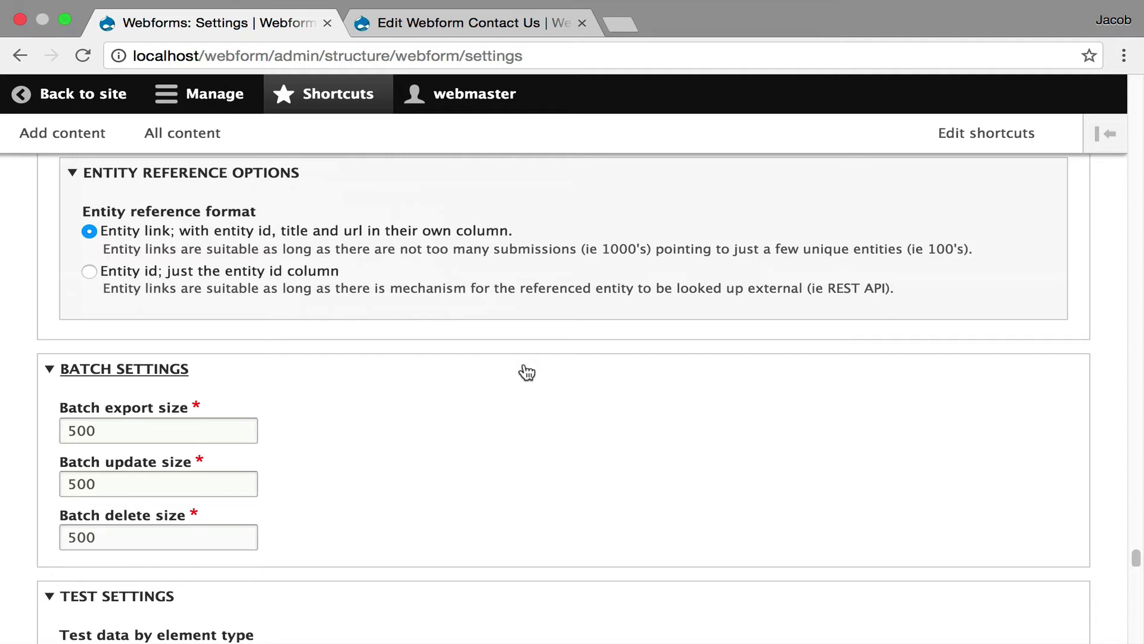
Review the Test Settings data, selecting the three color test values, down to User Interface Settings.
scroll(526, 373, down, 5)
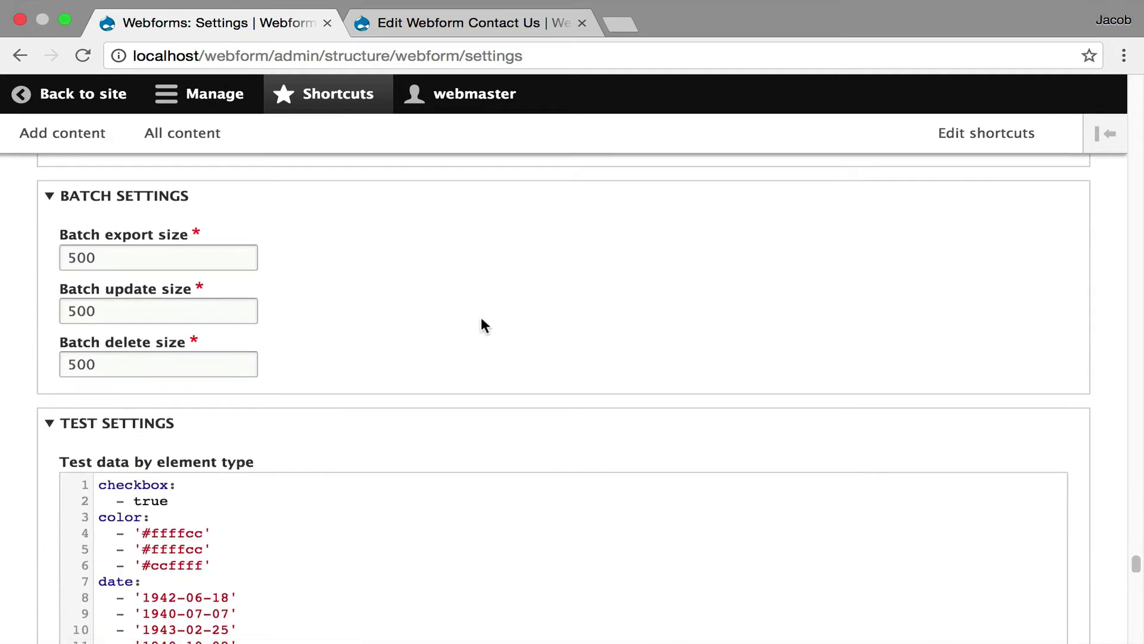
scroll(482, 319, down, 1)
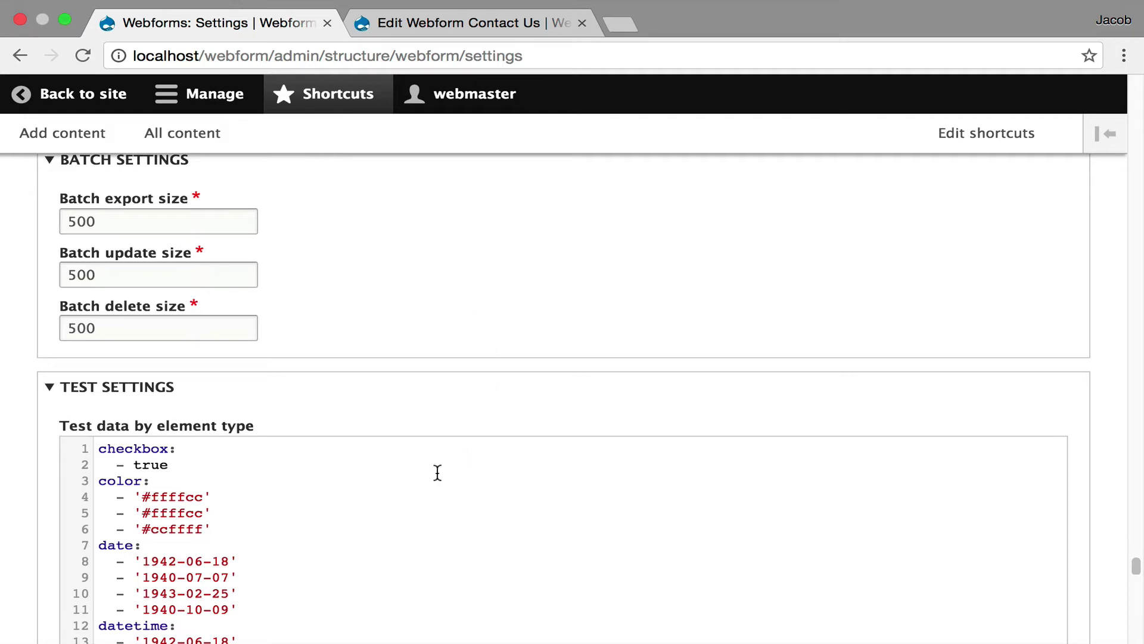
scroll(438, 473, down, 5)
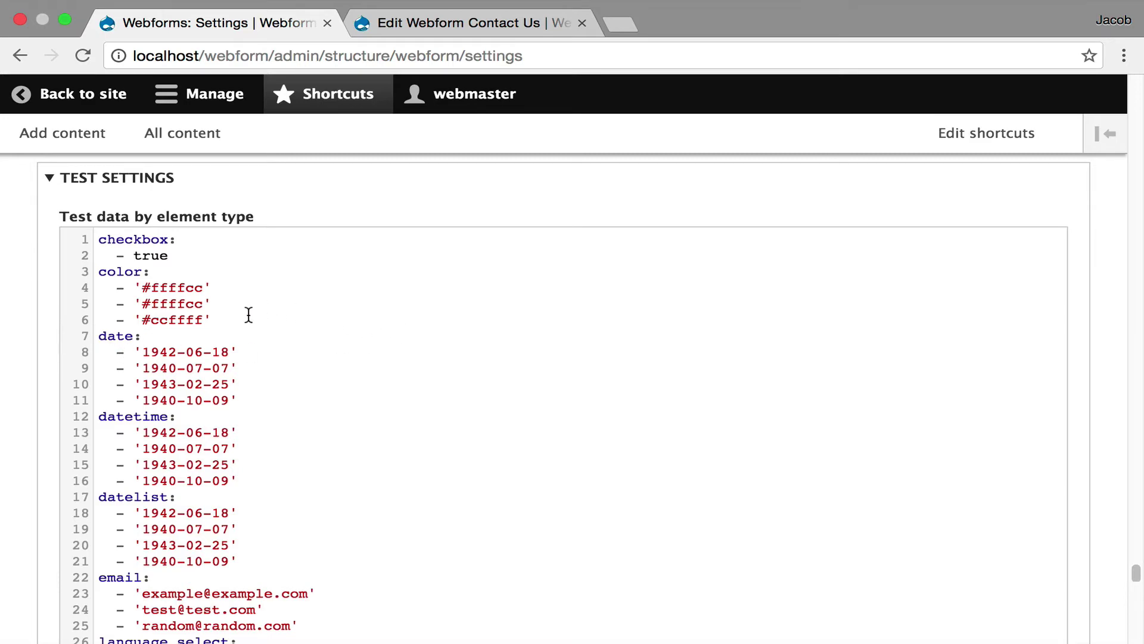
drag(247, 316, 111, 286)
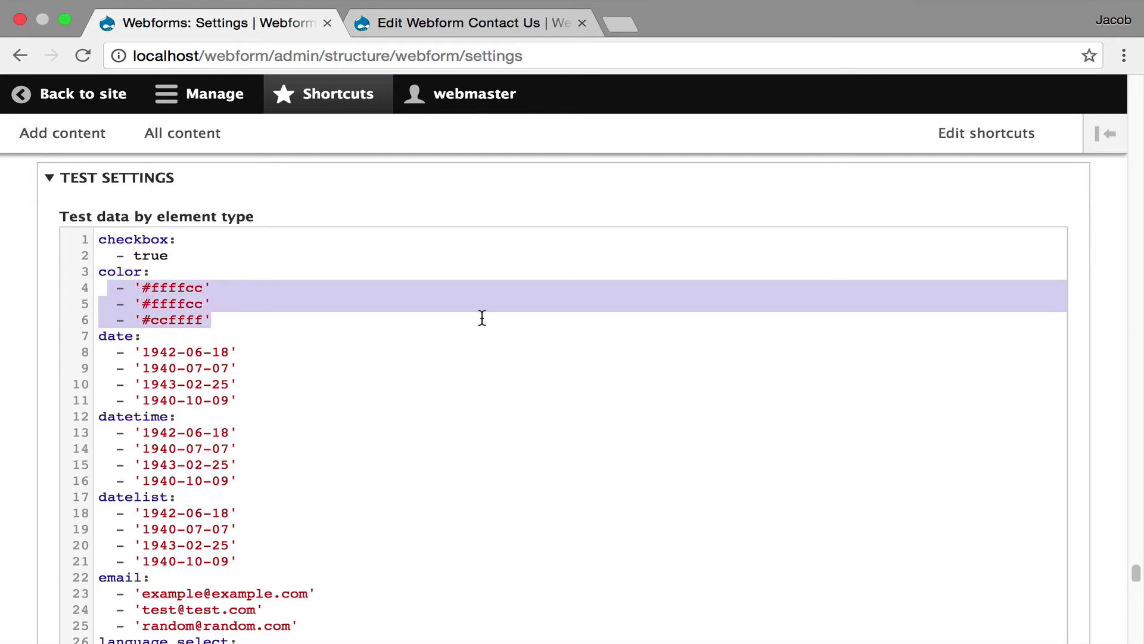
scroll(480, 317, down, 10)
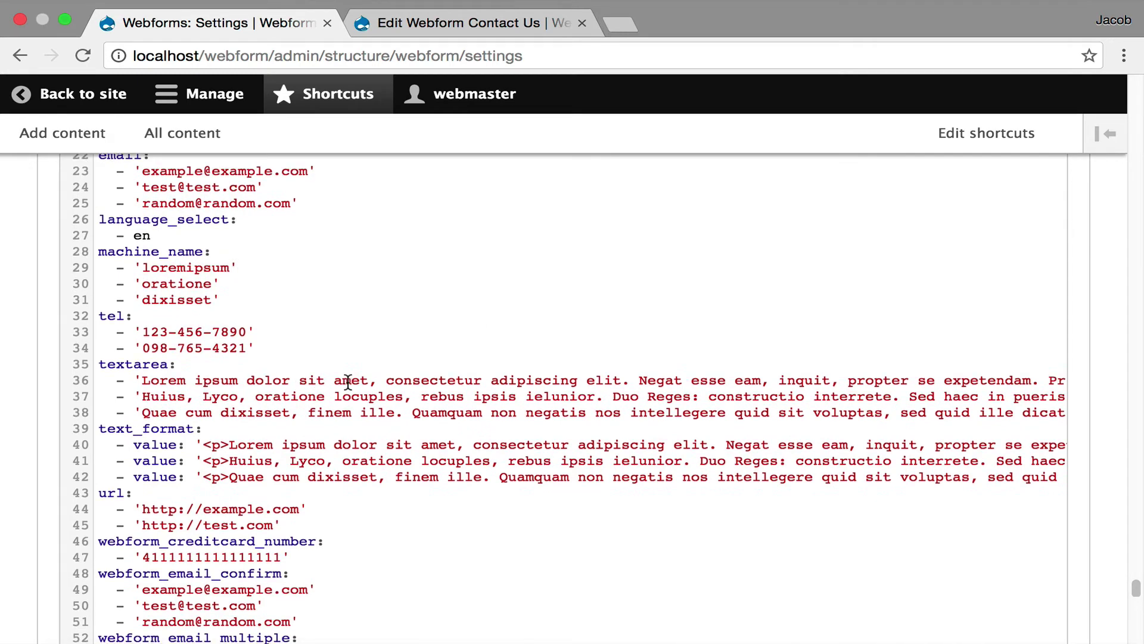
scroll(349, 379, down, 12)
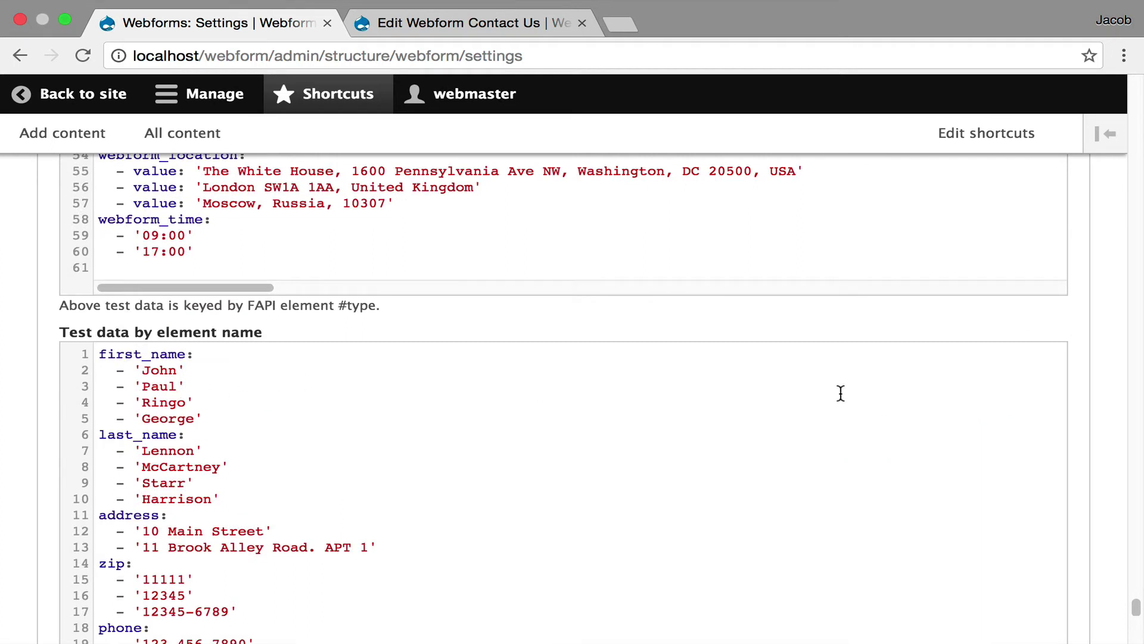
scroll(584, 392, down, 15)
scroll(582, 391, up, 4)
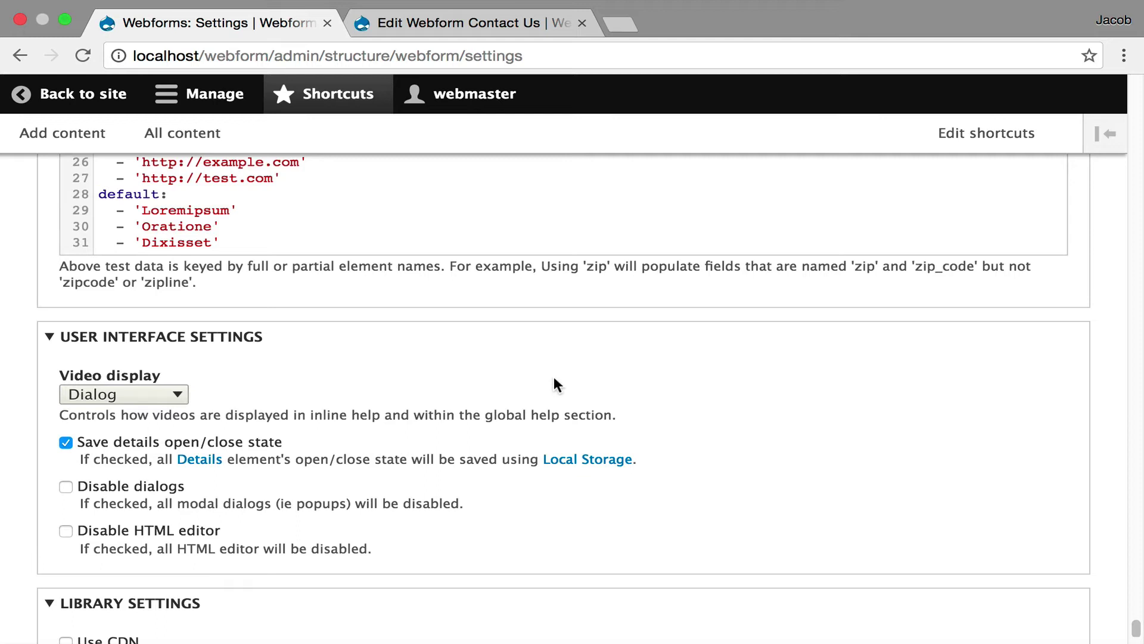
Leave Video display at Dialog and scroll back to the top of the settings page.
click(177, 397)
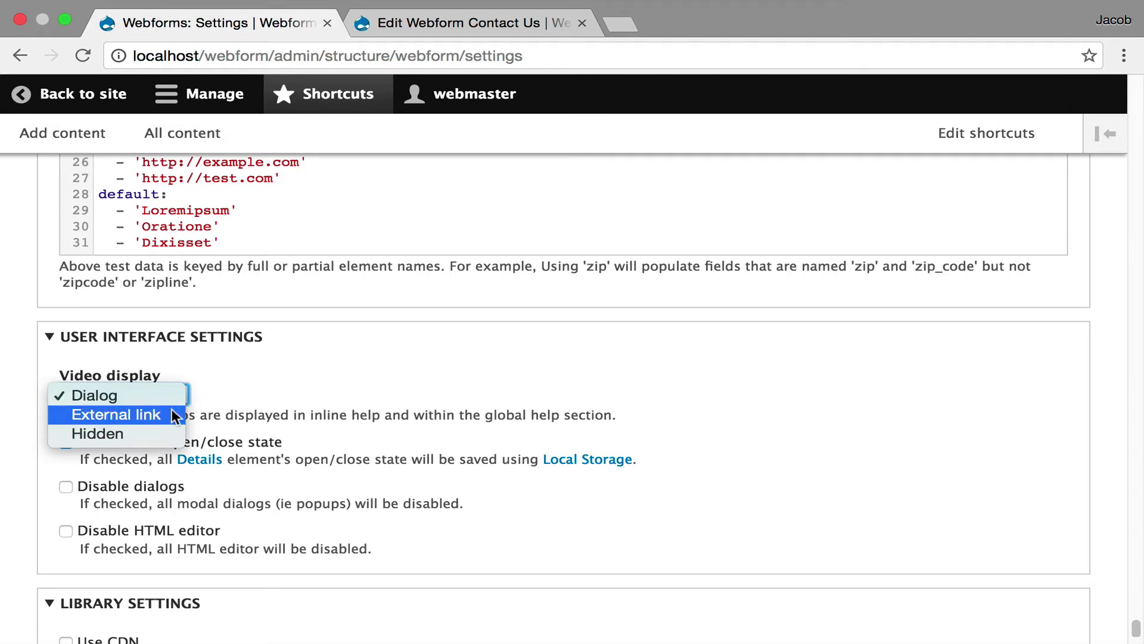
click(361, 409)
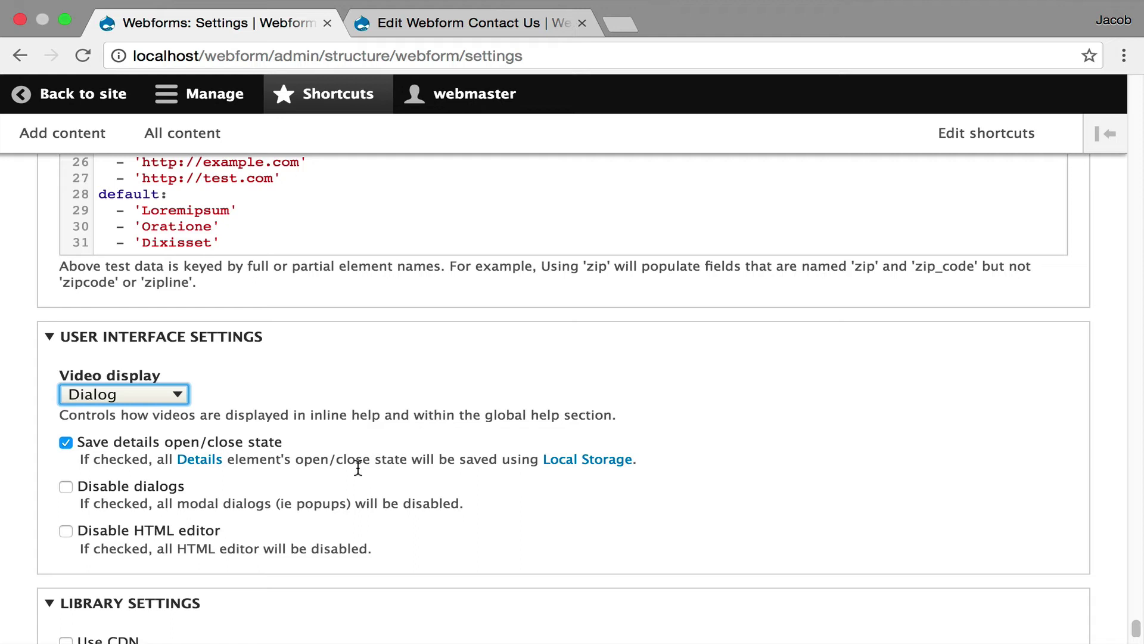
scroll(360, 353, down, 3)
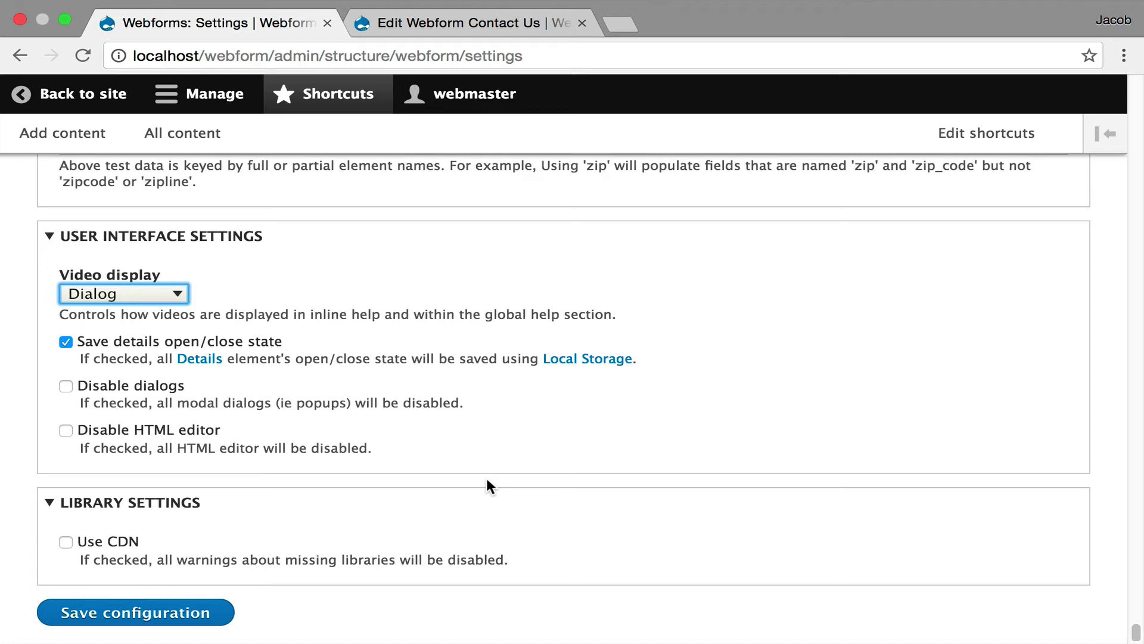
scroll(489, 486, up, 20)
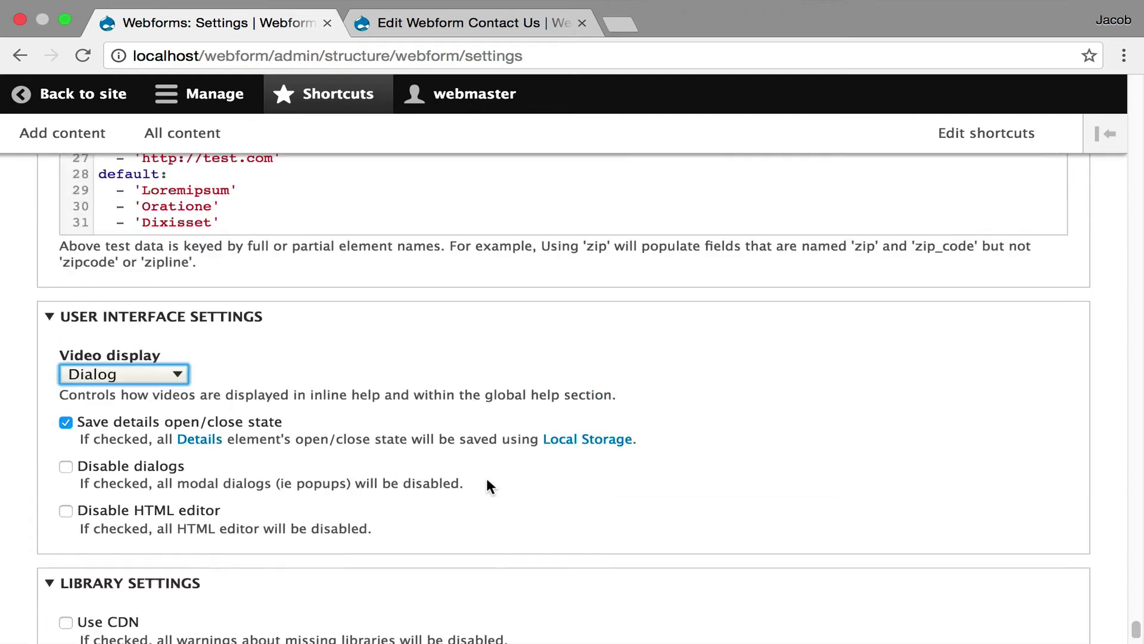
scroll(488, 486, up, 20)
scroll(487, 480, up, 15)
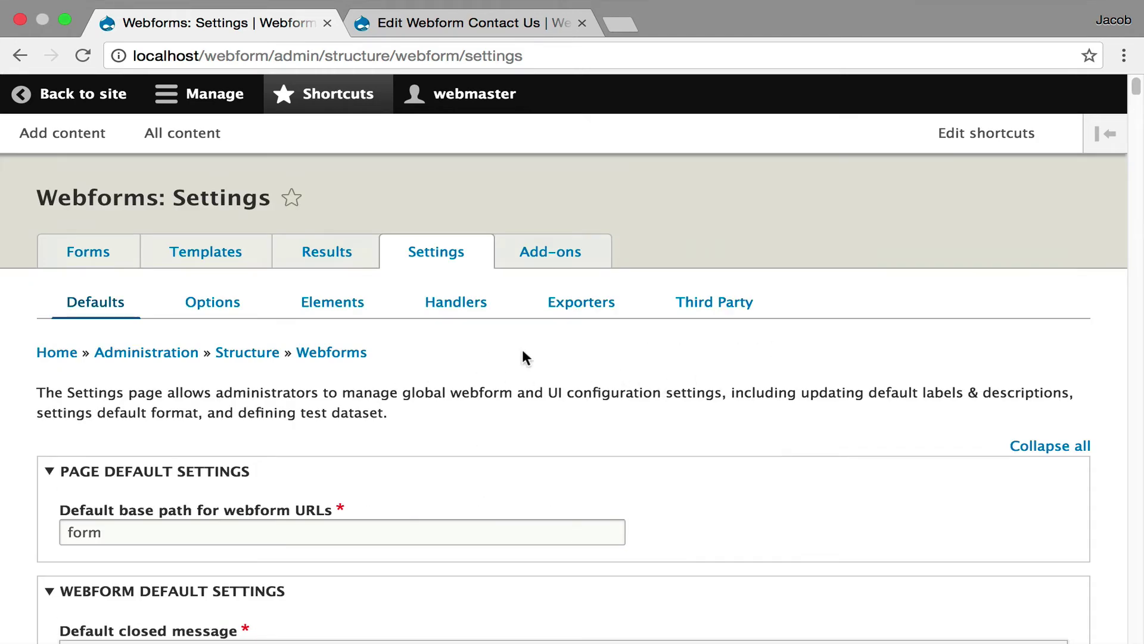
Go to the Options sub-tab and edit the Country codes option set.
click(226, 296)
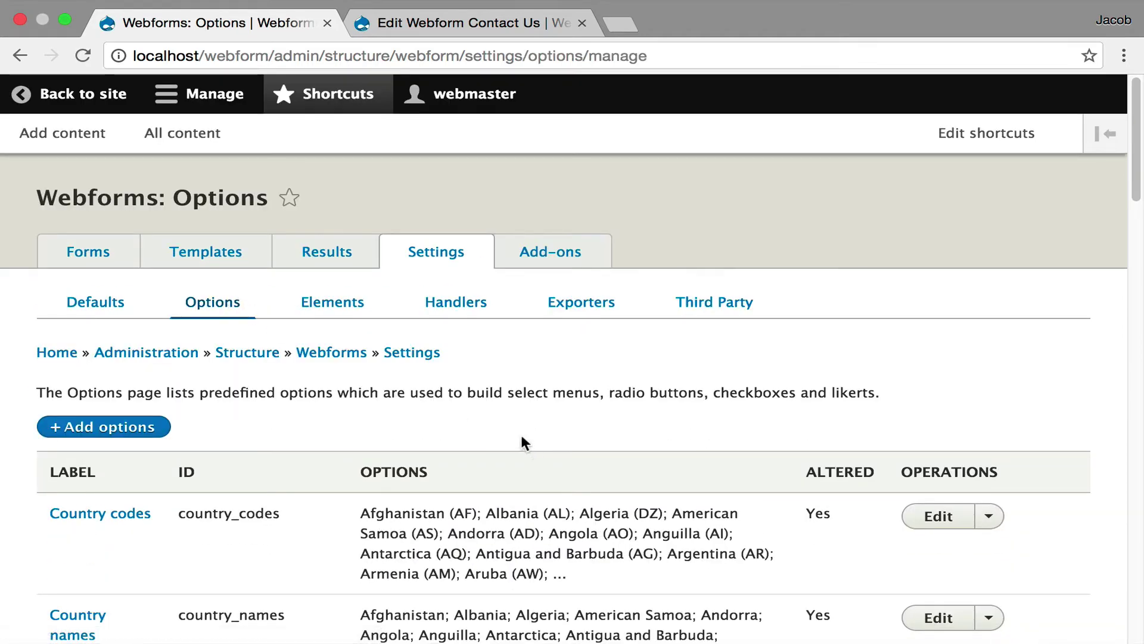
scroll(522, 440, down, 5)
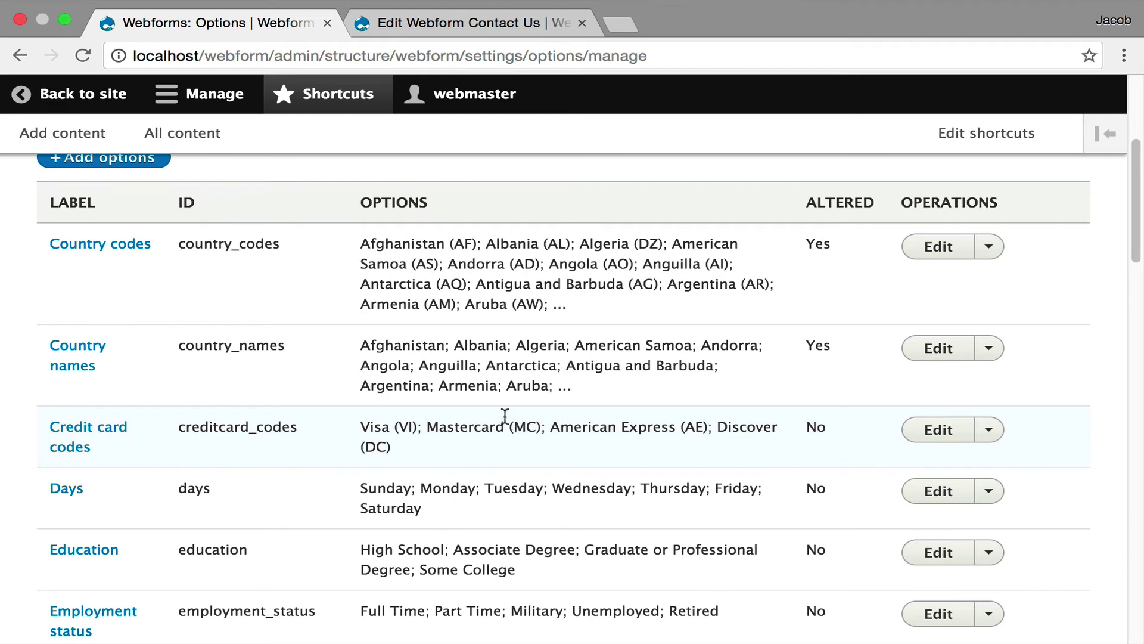
click(936, 246)
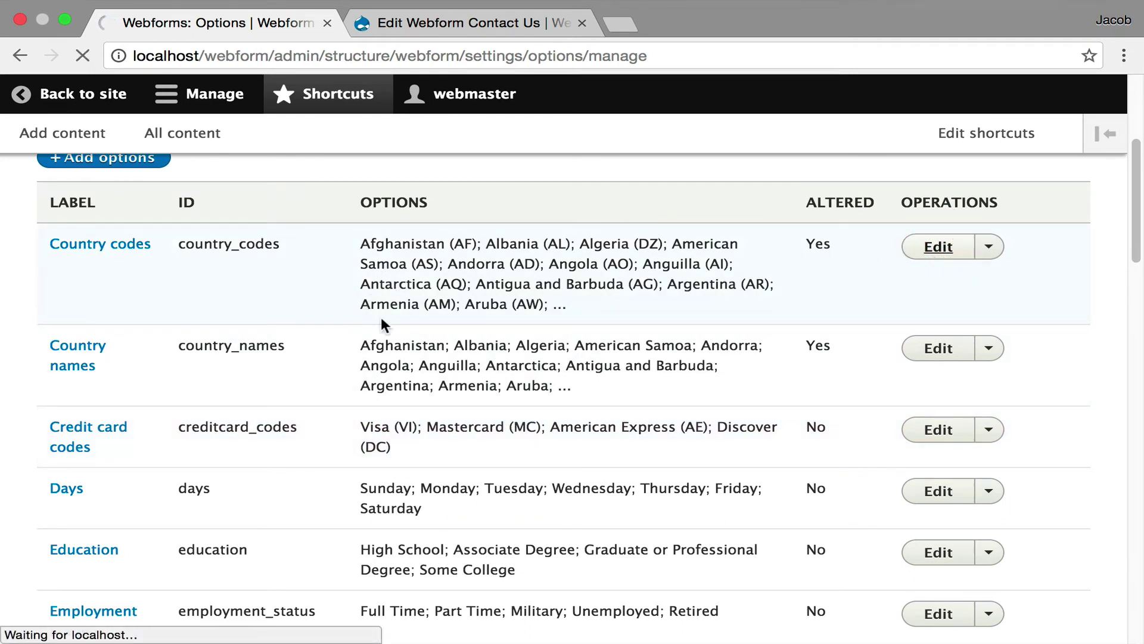
Scroll the Country codes values, view them as Source (YAML), then return to the editor.
scroll(441, 353, down, 2)
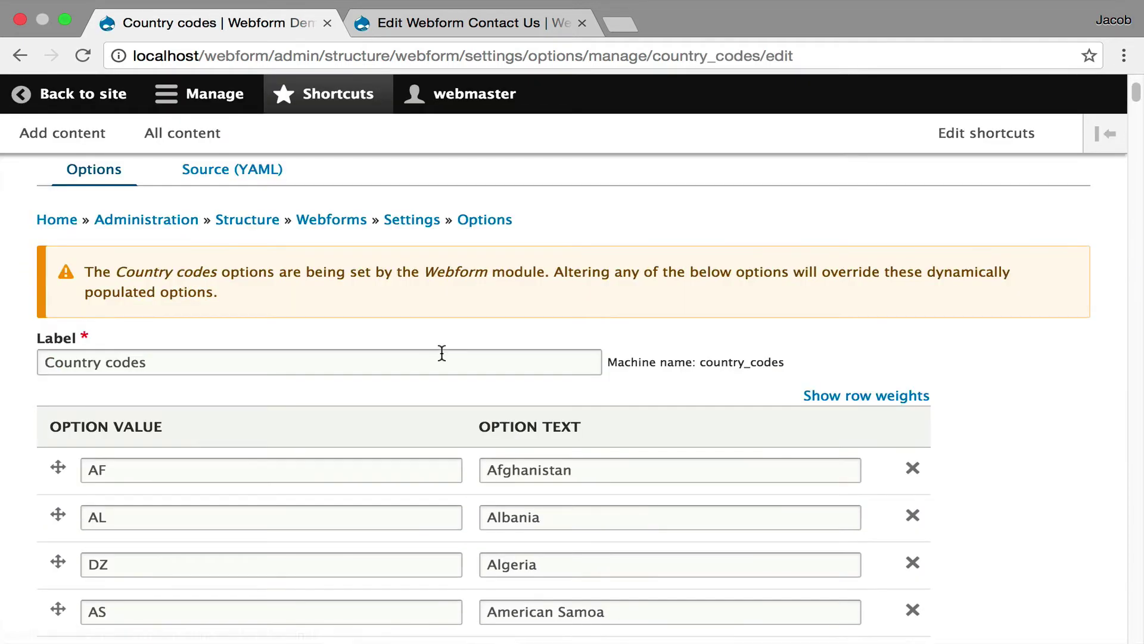
scroll(430, 352, down, 1)
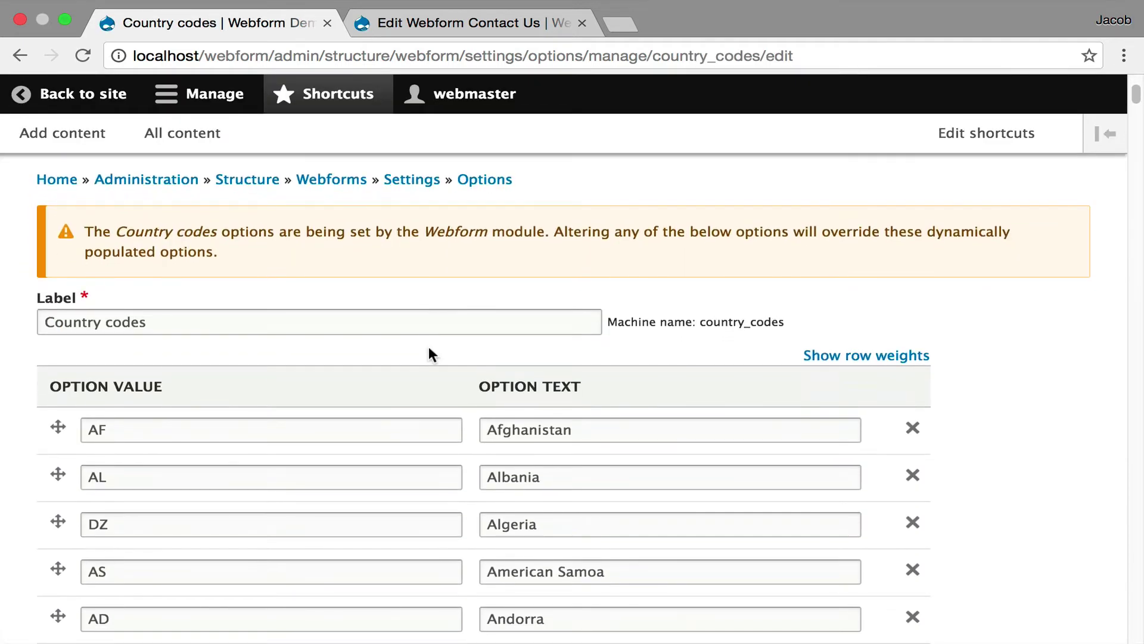
scroll(430, 348, down, 10)
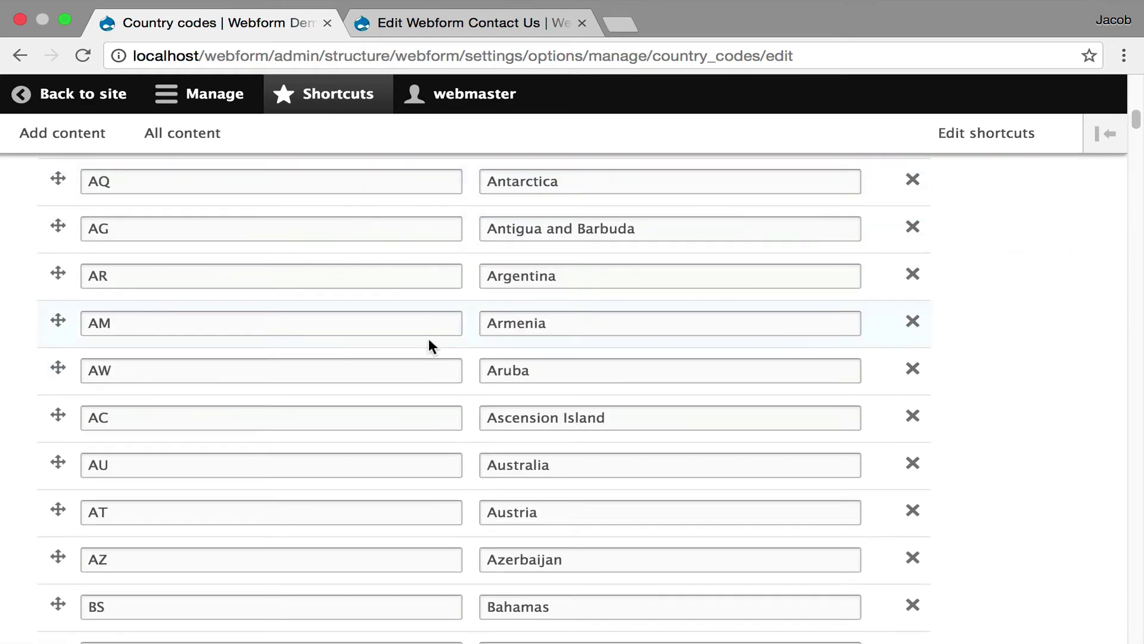
scroll(428, 338, up, 12)
click(220, 302)
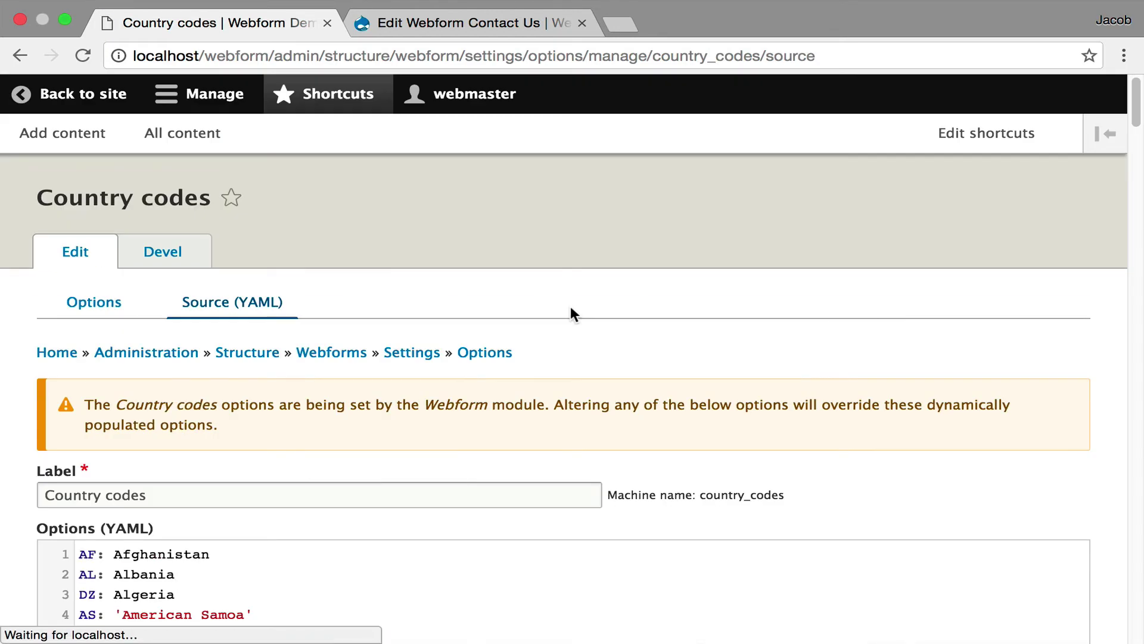
scroll(595, 364, down, 20)
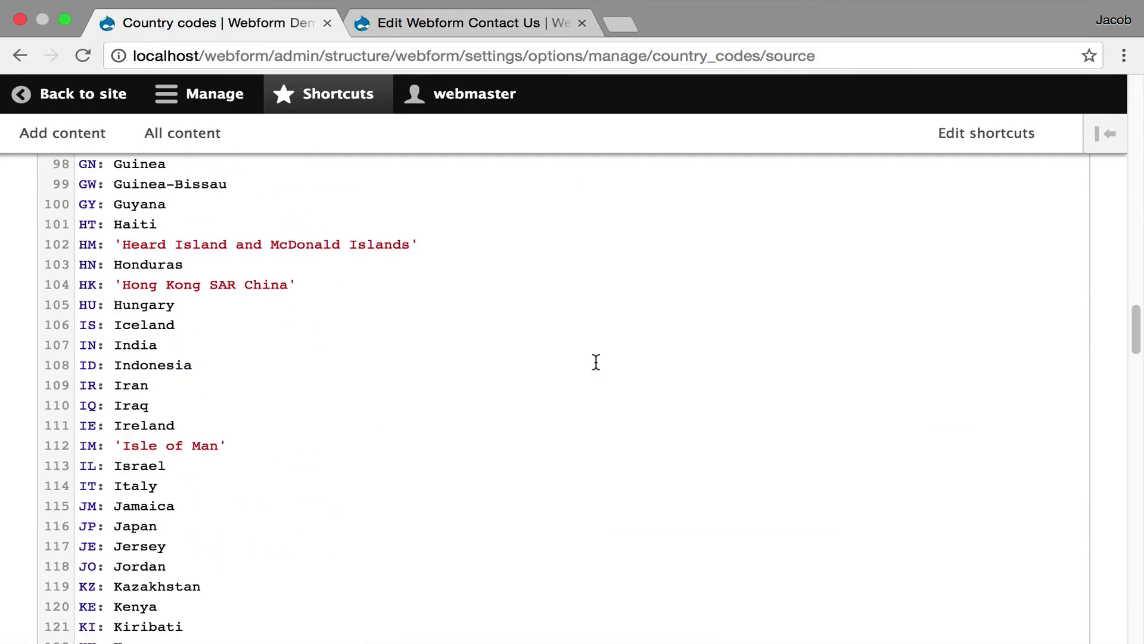
click(27, 56)
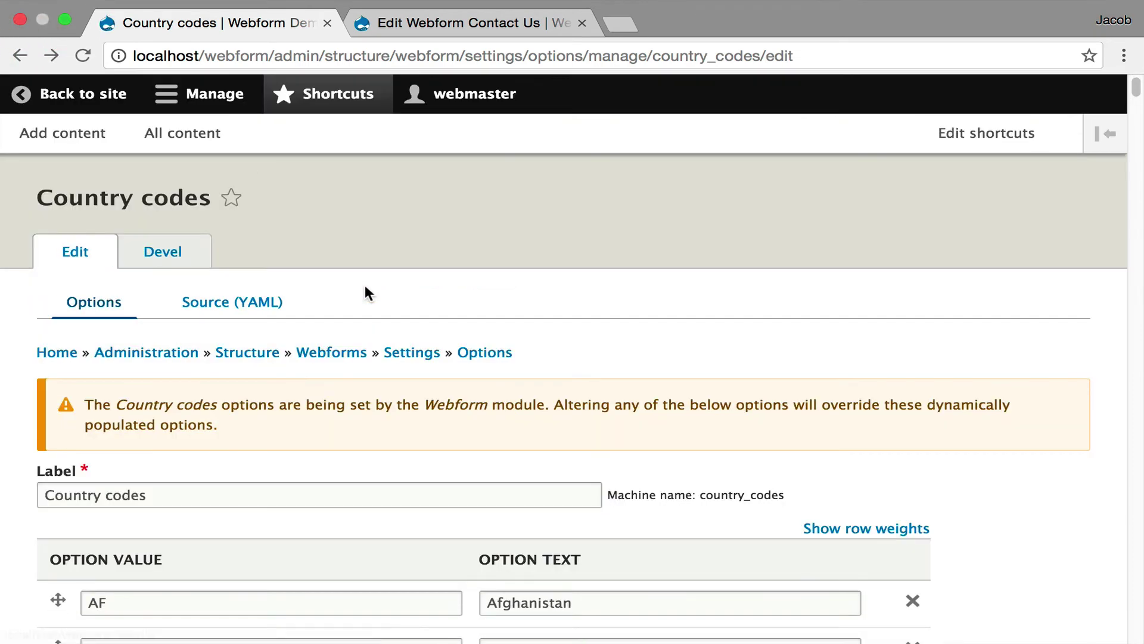
Return to the predefined Options list and scroll through the option sets.
click(485, 353)
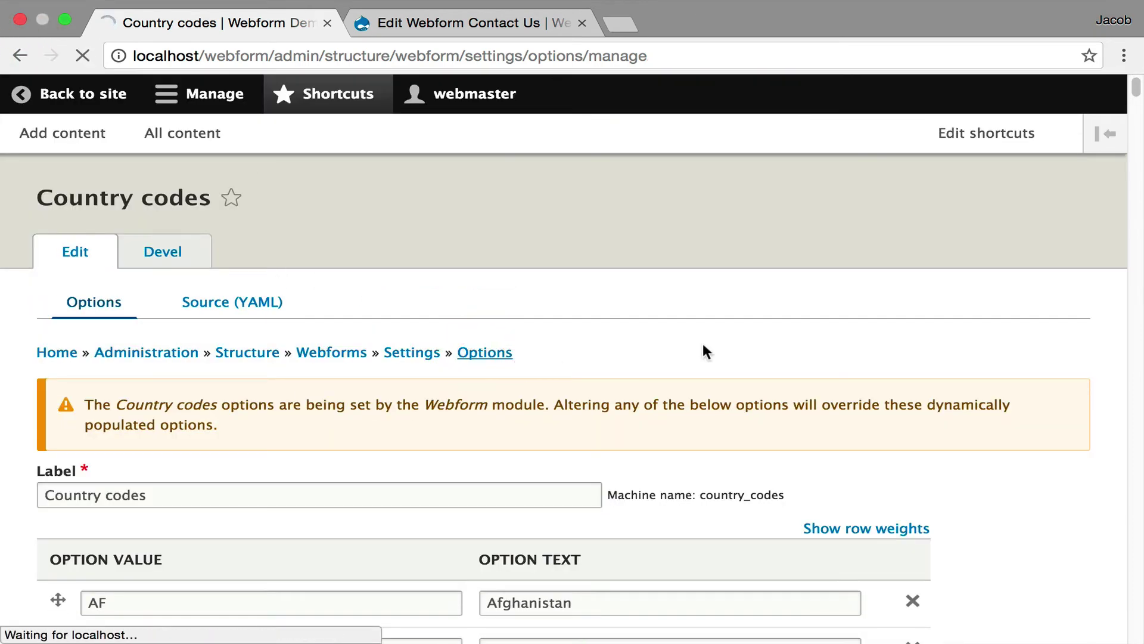
scroll(678, 334, down, 20)
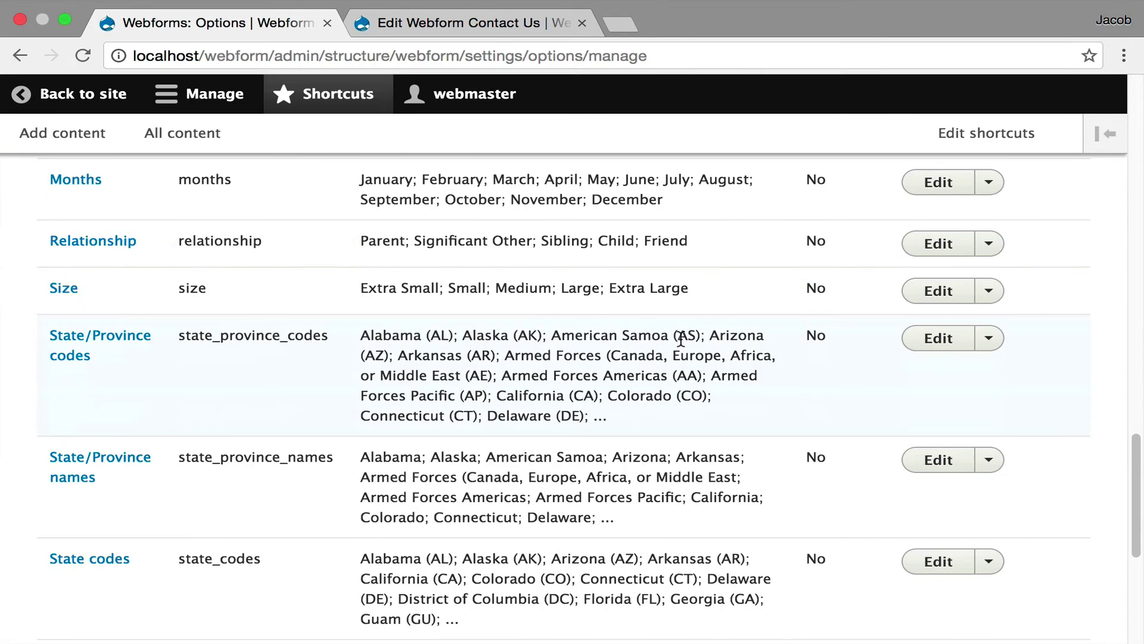
scroll(592, 378, down, 6)
scroll(522, 377, up, 13)
scroll(522, 377, up, 18)
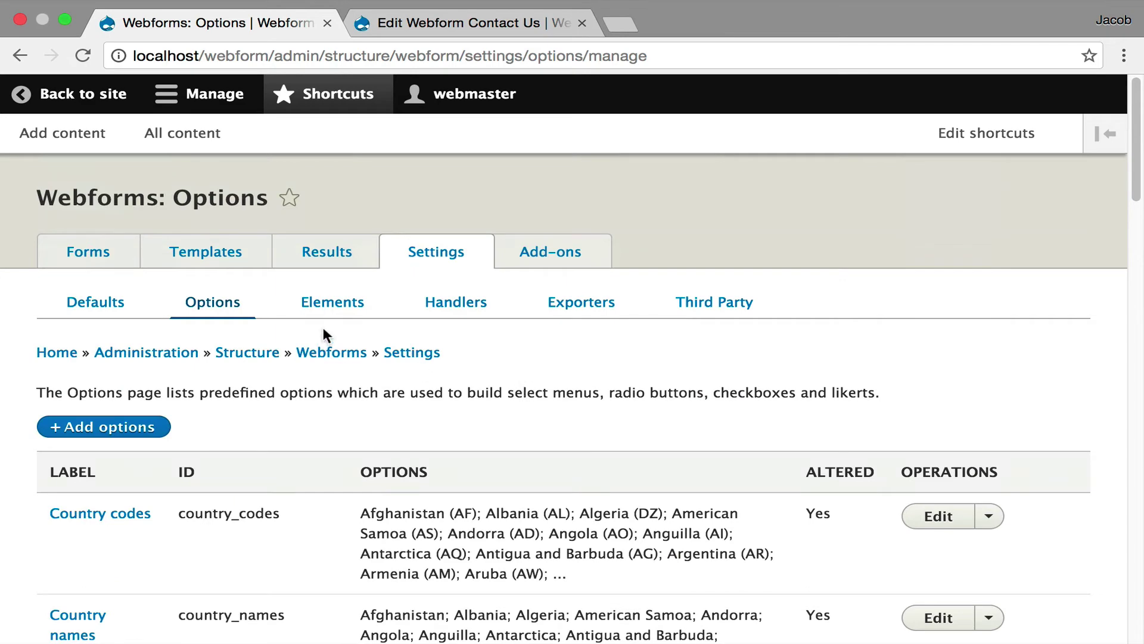
Show the element plugins list and scroll to the date row's Test button.
click(339, 313)
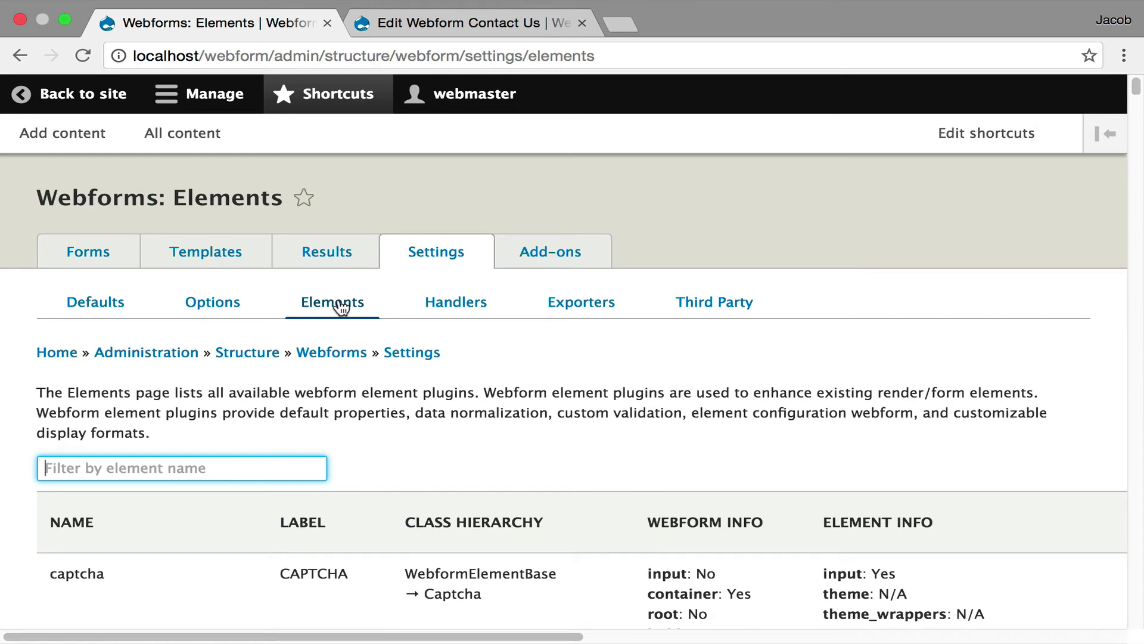
scroll(614, 424, down, 2)
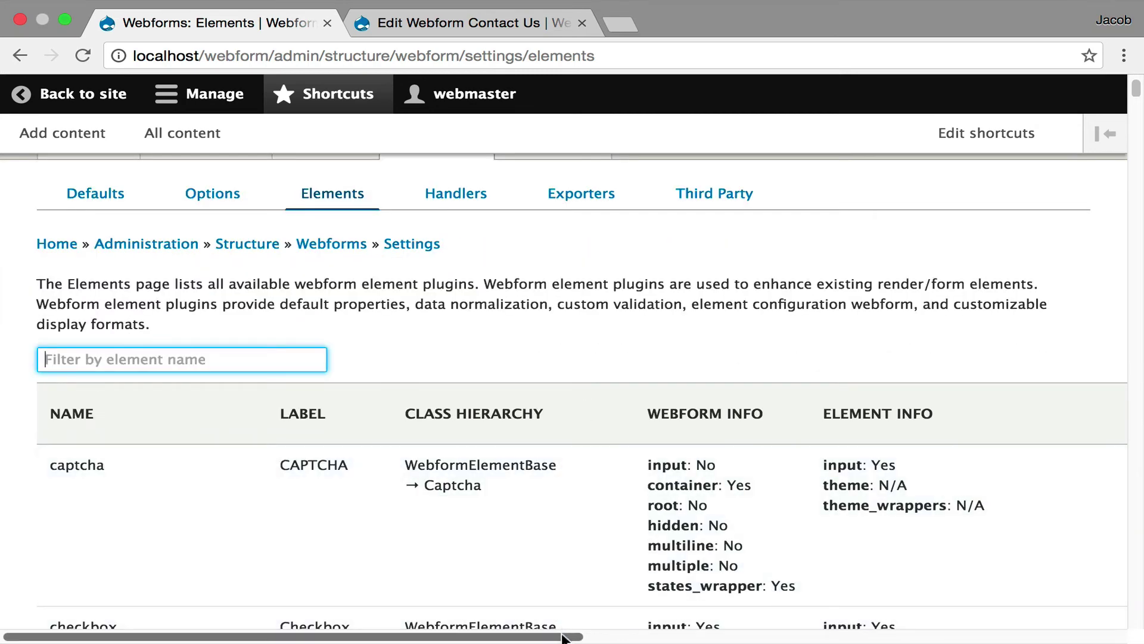
drag(569, 636, 459, 549)
scroll(467, 416, down, 3)
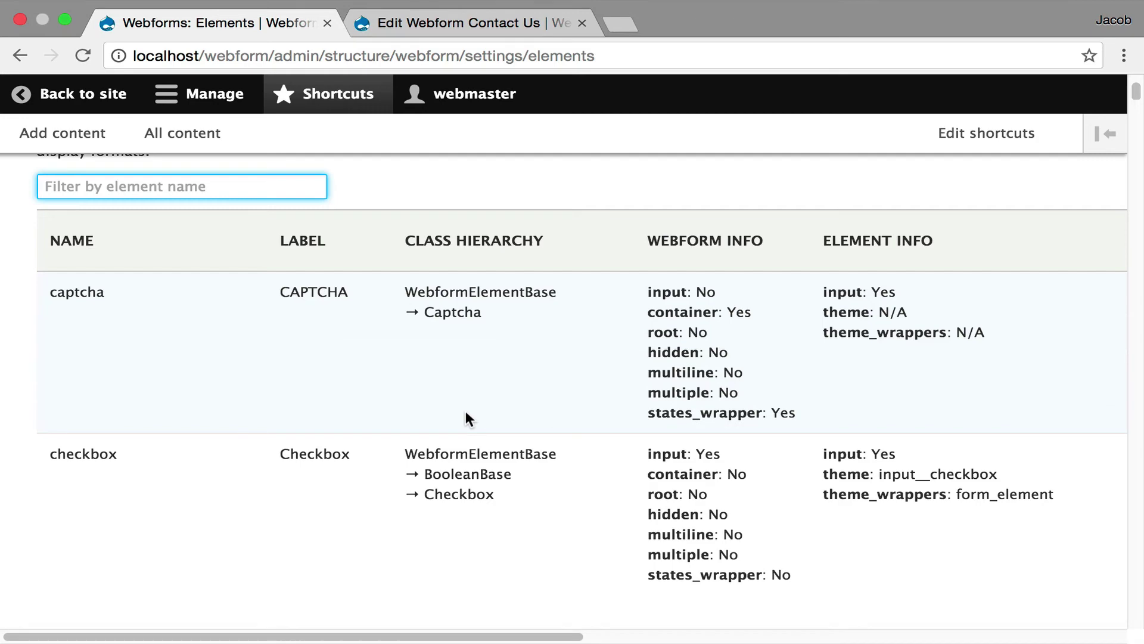
scroll(460, 414, down, 9)
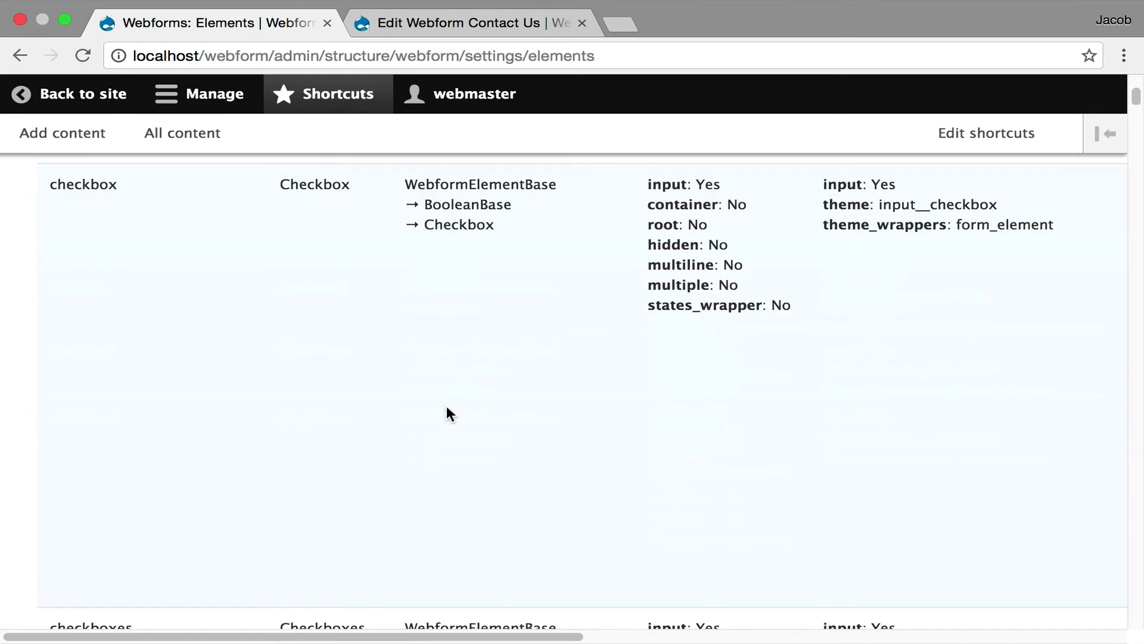
scroll(441, 401, down, 12)
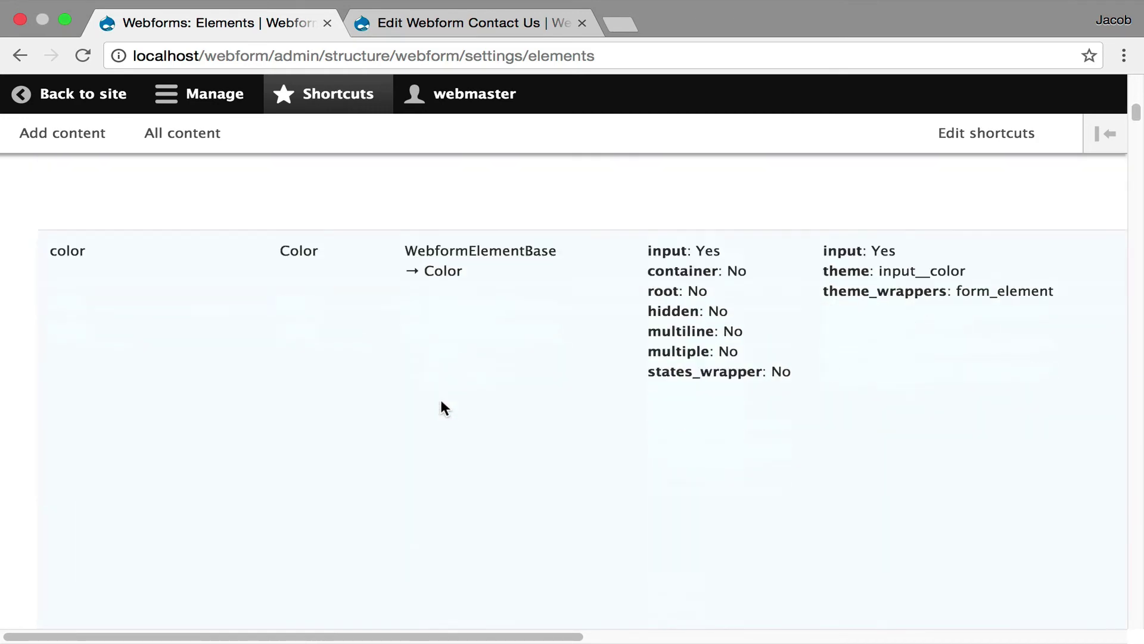
scroll(444, 409, down, 2)
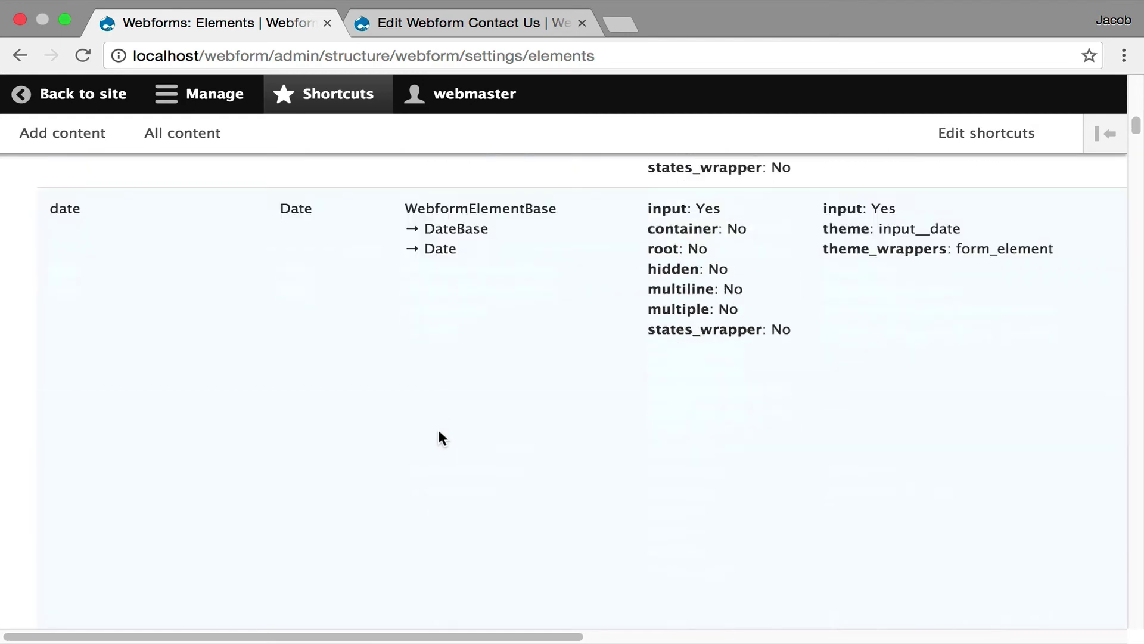
drag(531, 637, 1103, 639)
Open the date element test, enter 'Test' as its Title, and run the test.
click(978, 212)
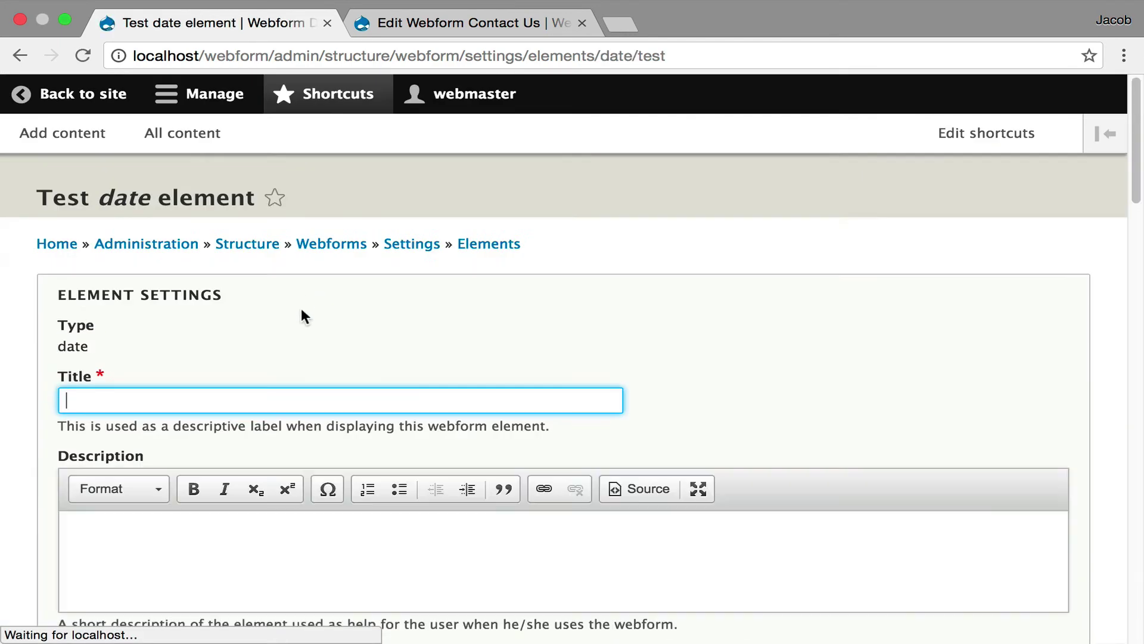
scroll(358, 314, down, 4)
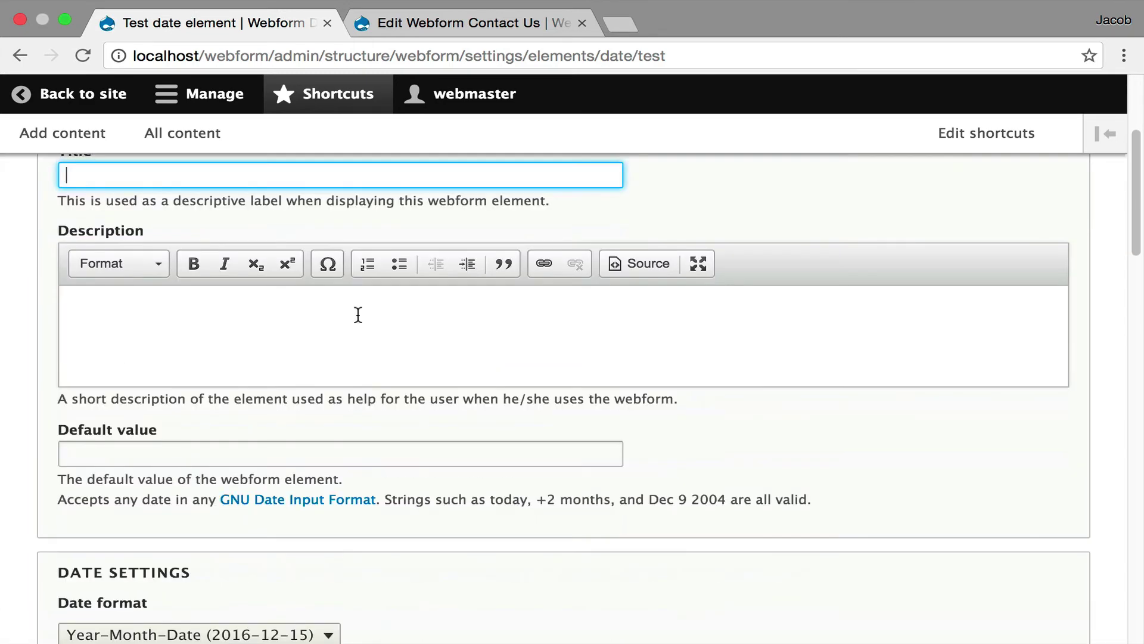
scroll(357, 314, up, 4)
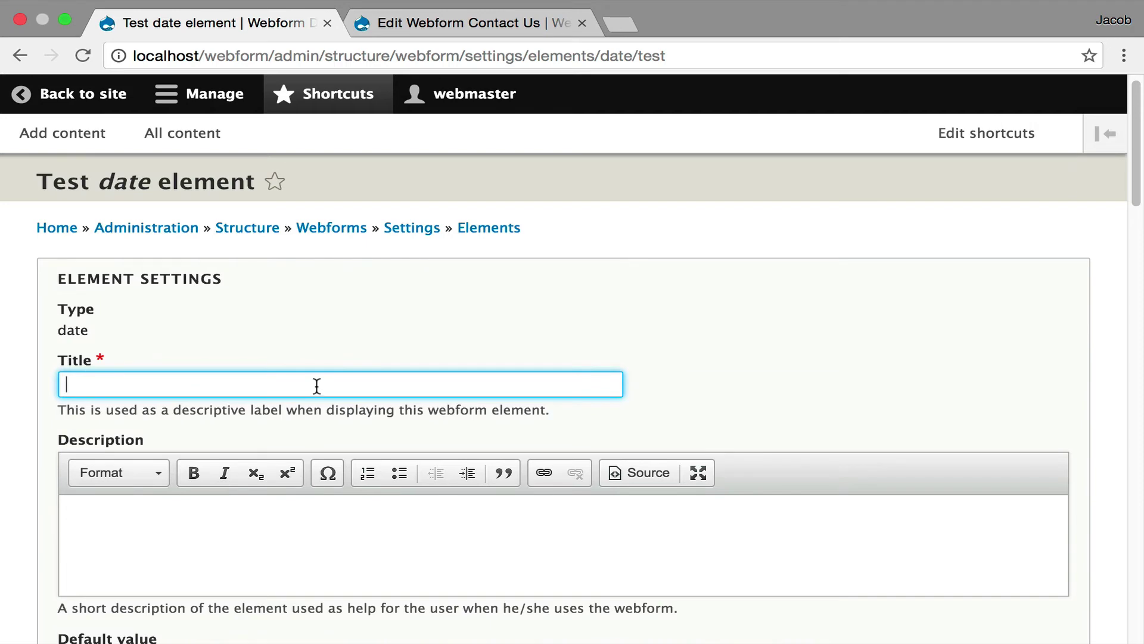
text(Test)
click(303, 338)
scroll(302, 338, down, 2)
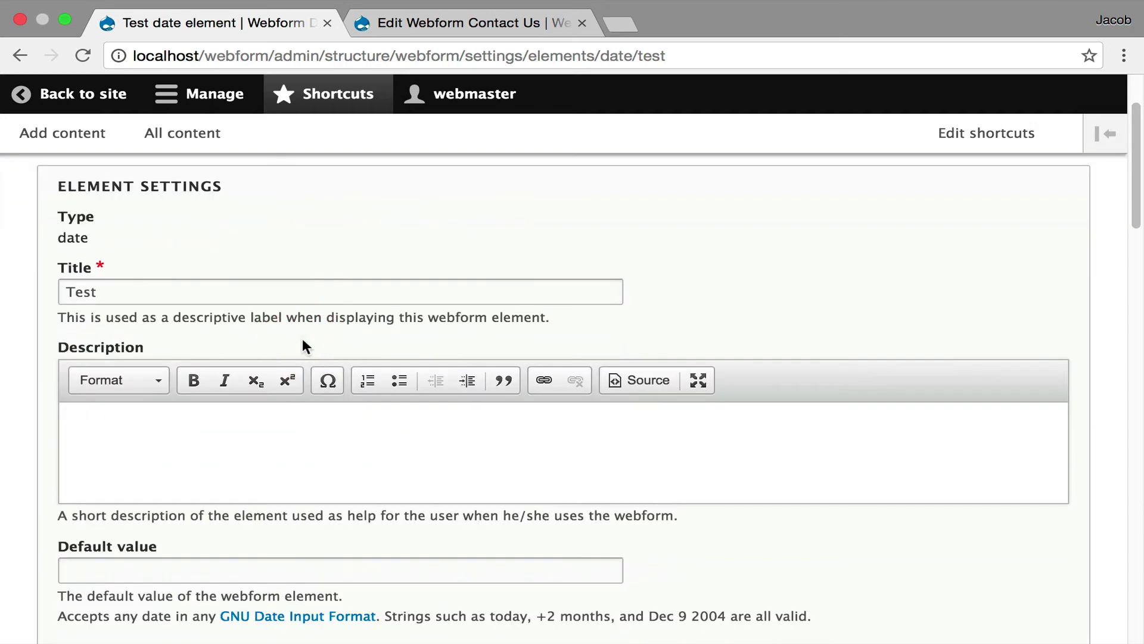
scroll(303, 338, down, 20)
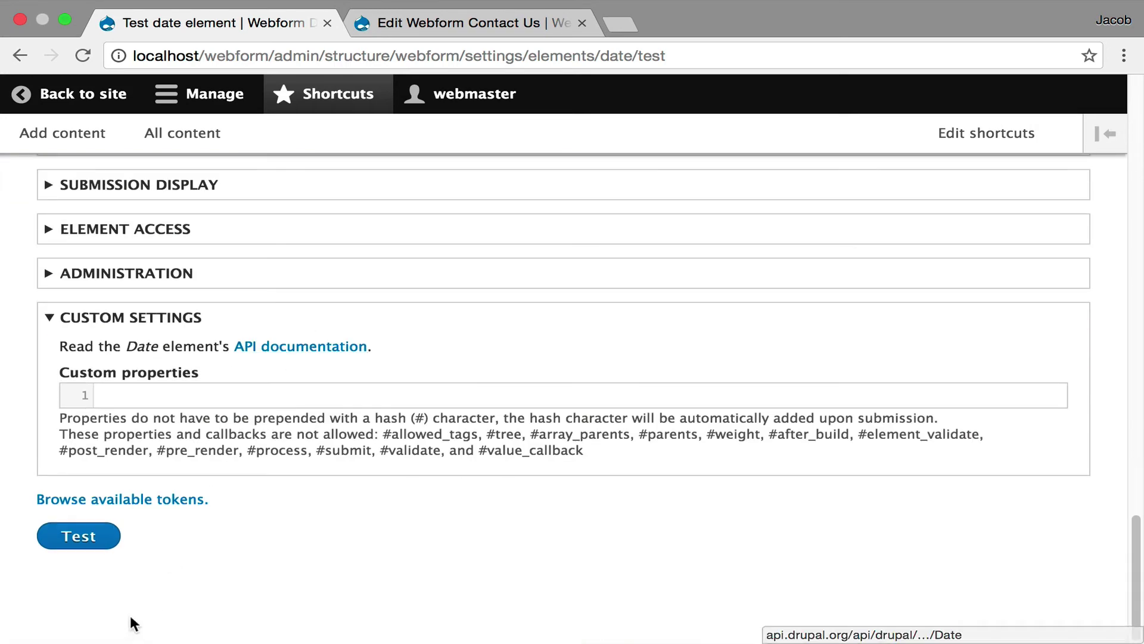
click(90, 535)
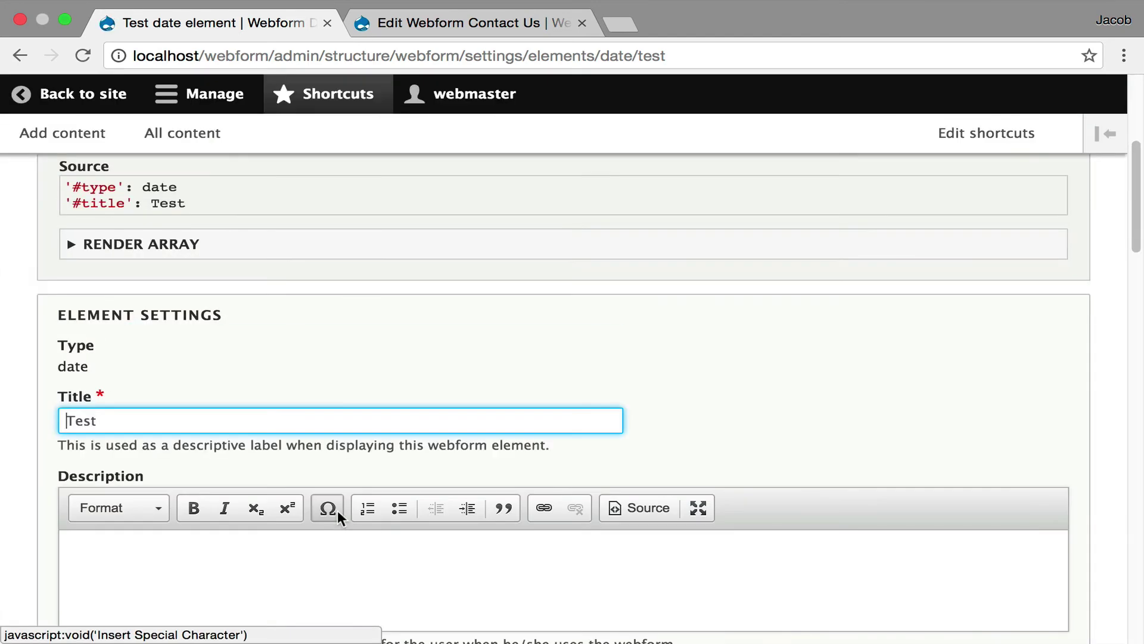
Highlight the '#type': date source line and expand the RENDER ARRAY listing to review it.
scroll(327, 402, up, 5)
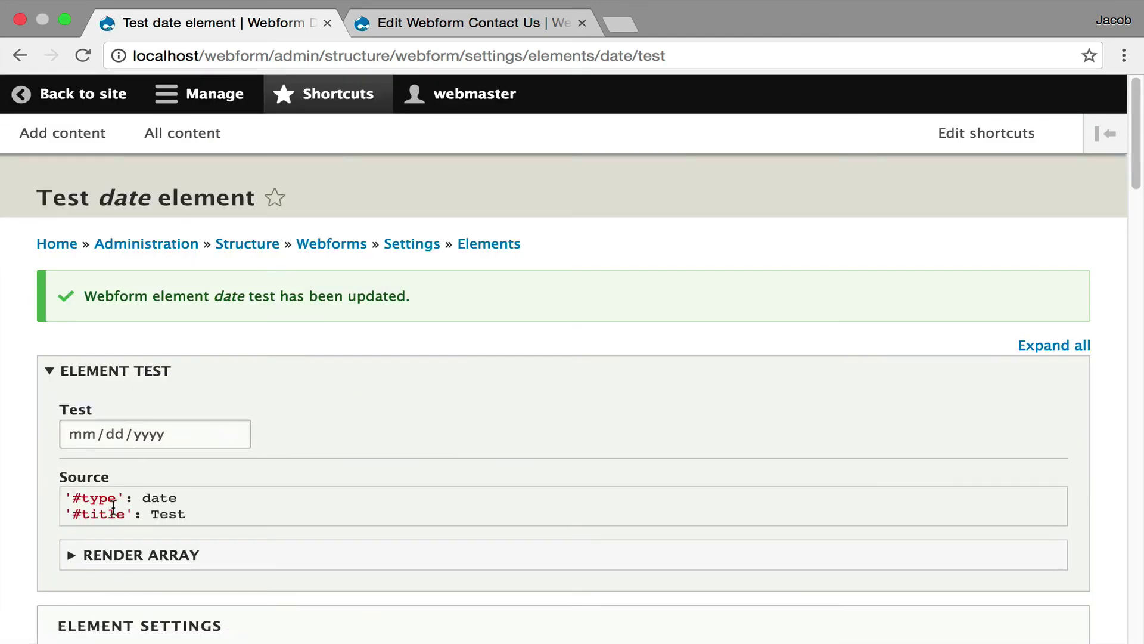
drag(72, 498, 205, 503)
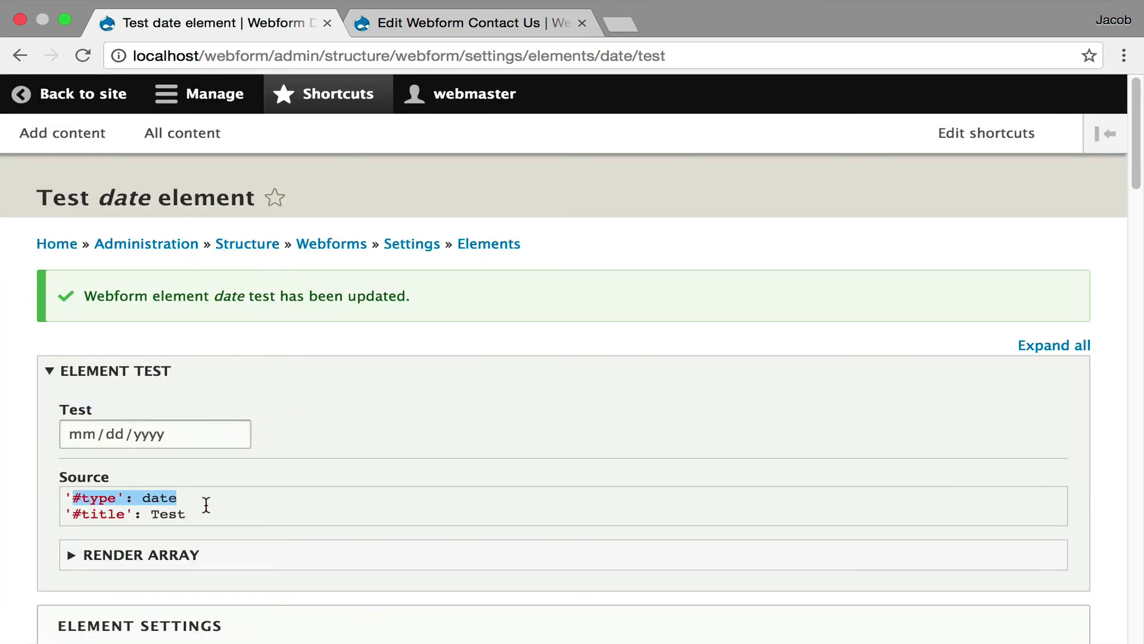
click(177, 554)
scroll(297, 359, down, 10)
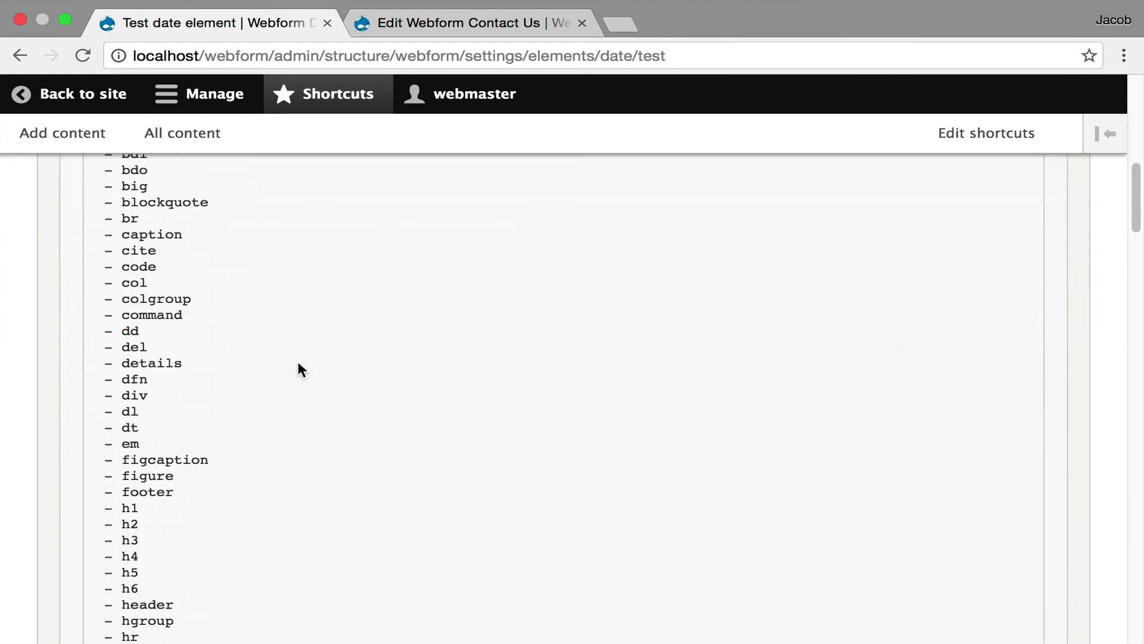
scroll(298, 362, down, 10)
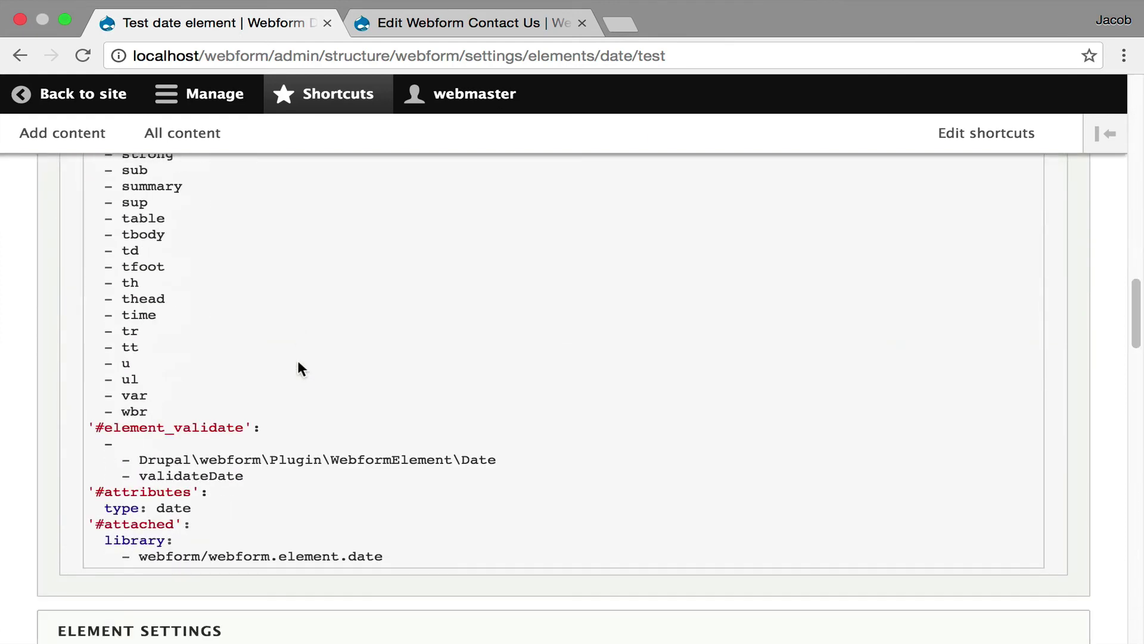
scroll(298, 362, up, 6)
scroll(298, 362, up, 15)
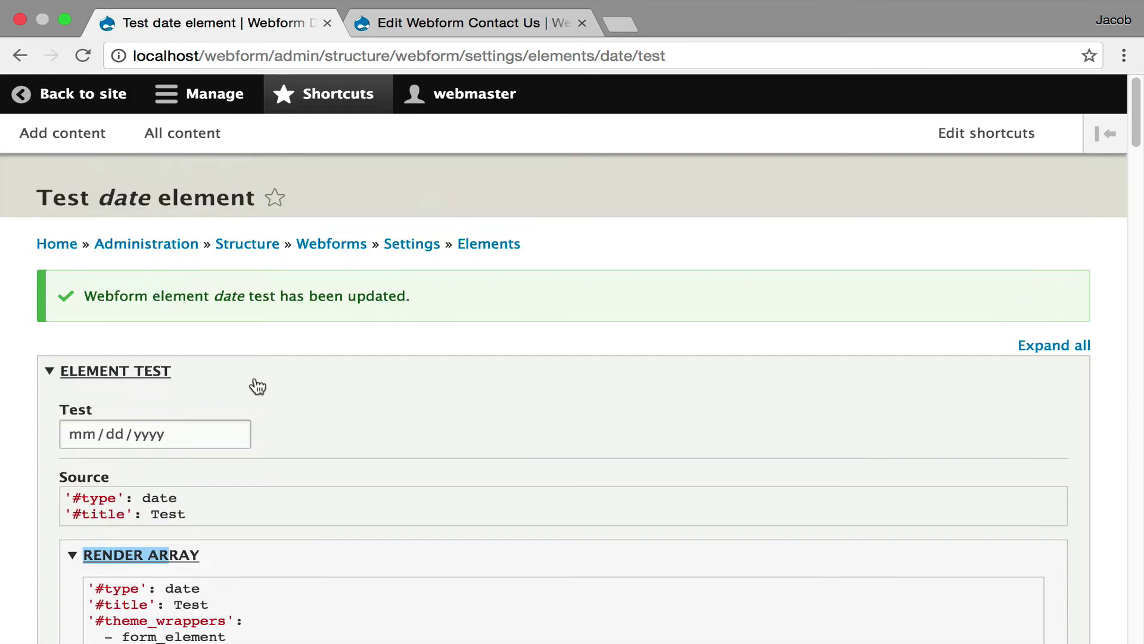
scroll(245, 390, down, 8)
scroll(235, 349, down, 10)
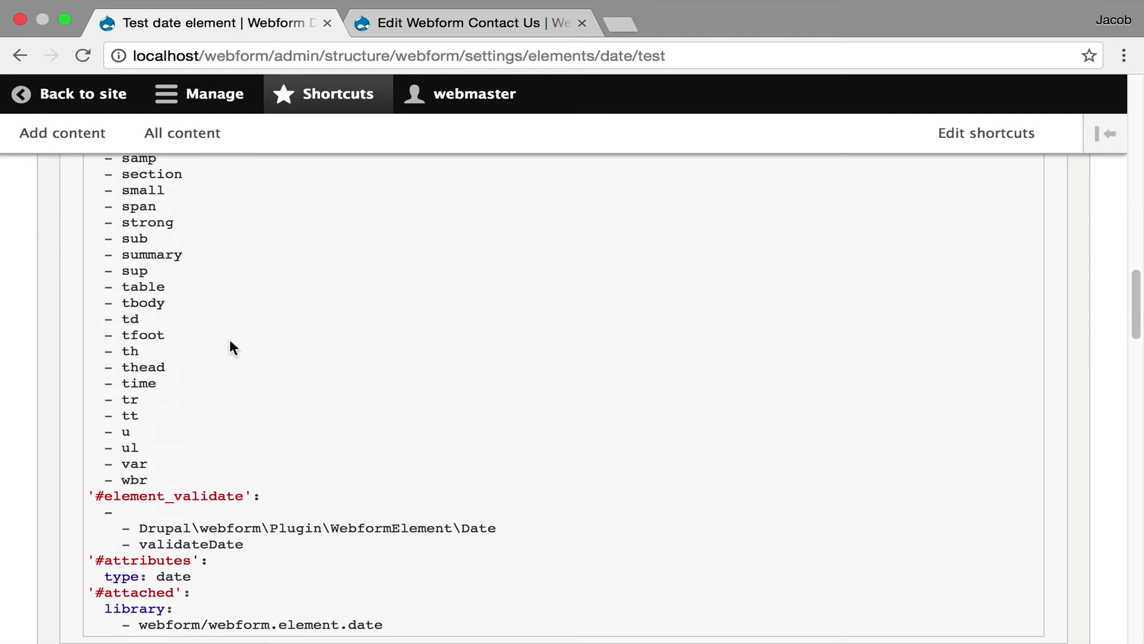
scroll(262, 336, up, 15)
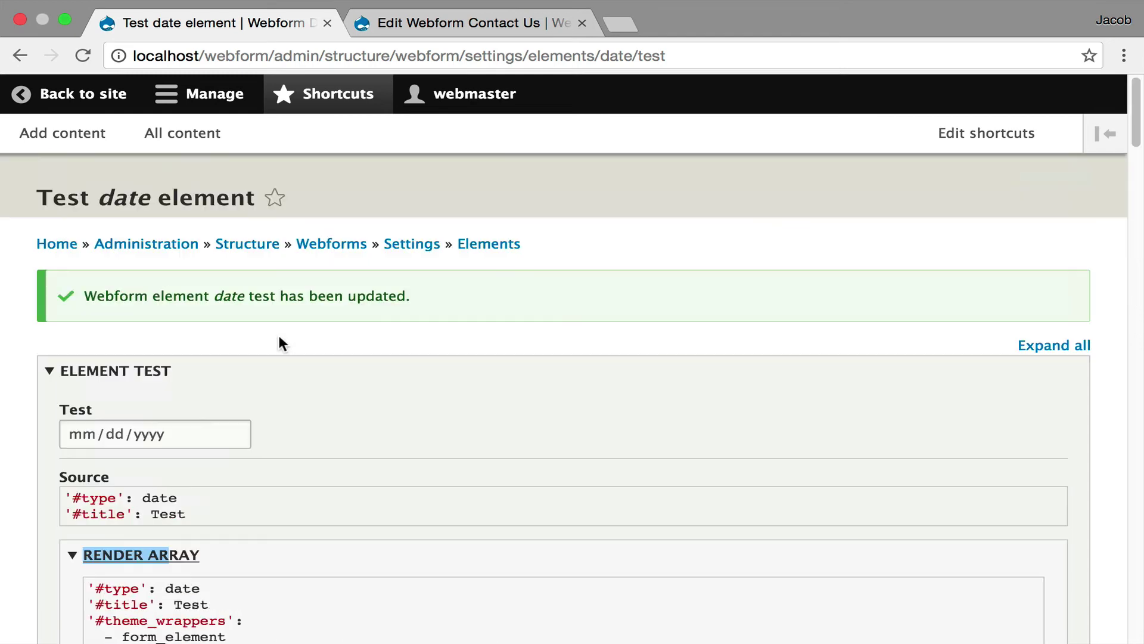
Return to global Settings, view the Handlers plugin list, then the Exporters list.
click(413, 246)
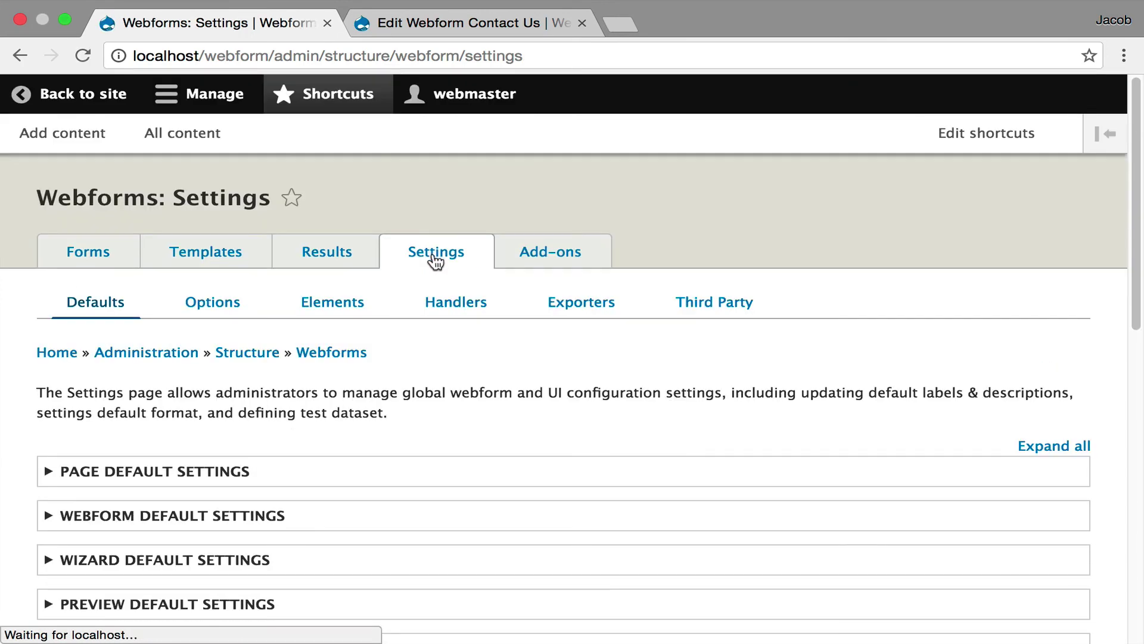
click(452, 303)
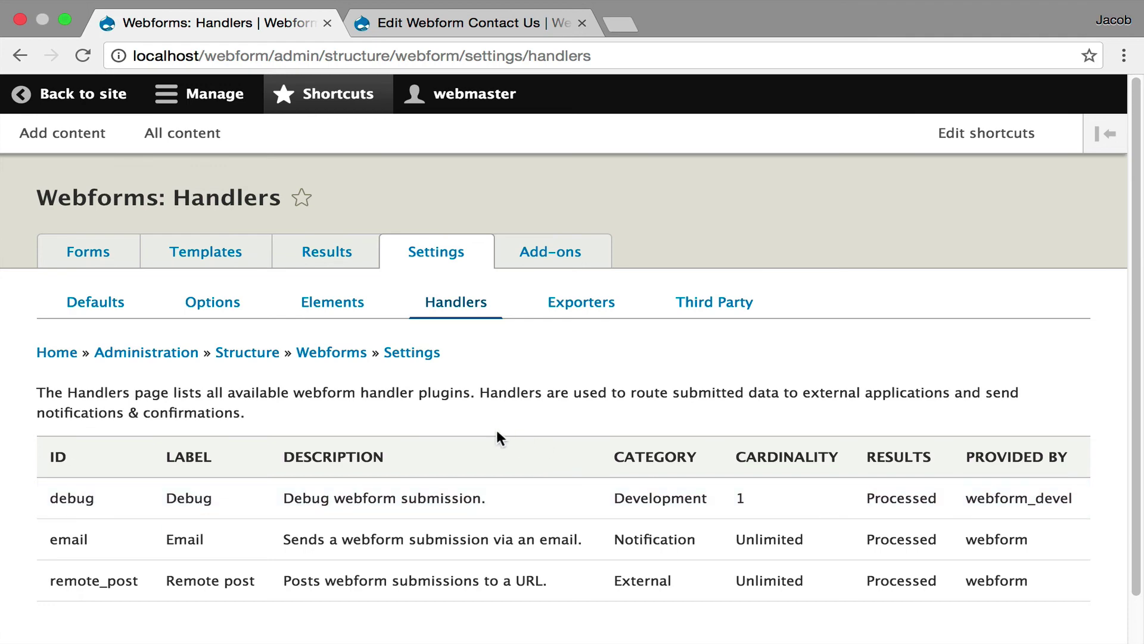
click(565, 305)
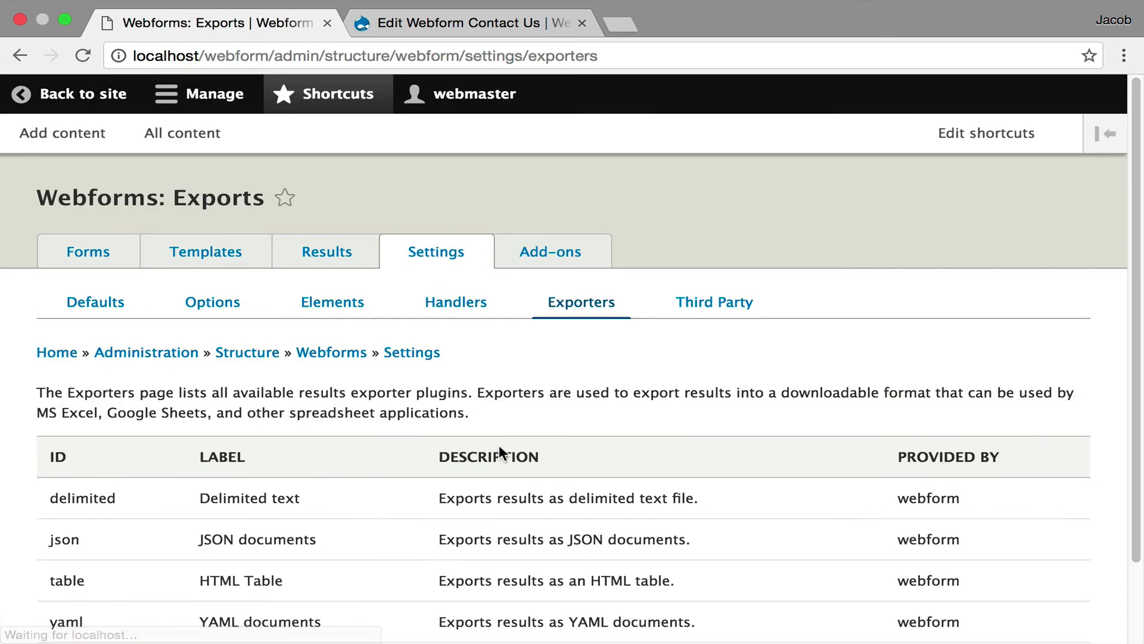
scroll(497, 440, down, 3)
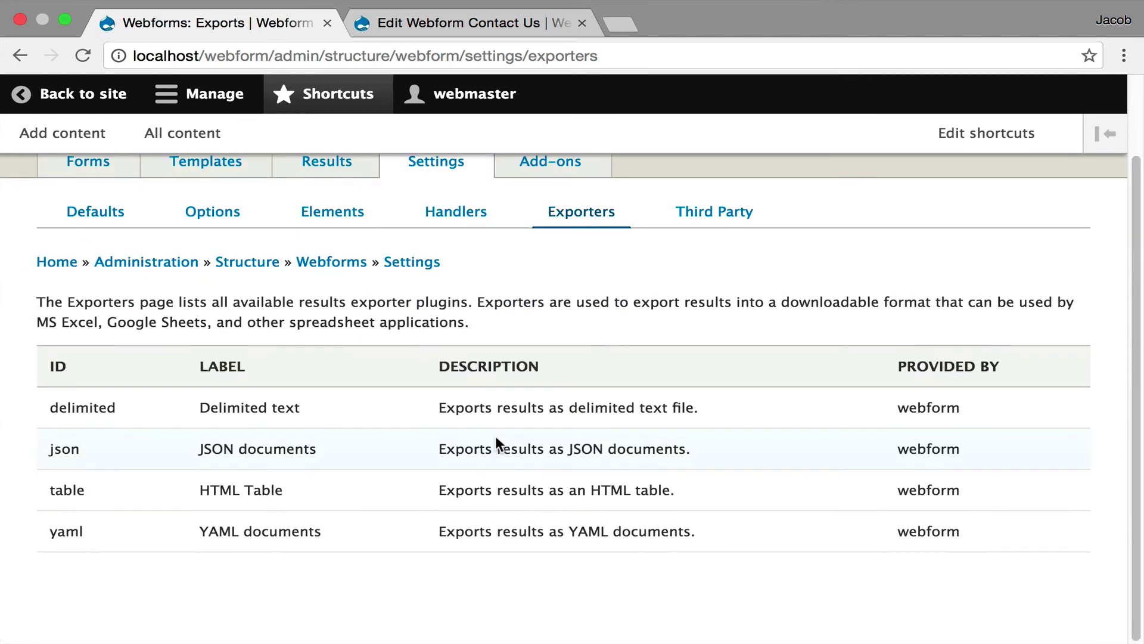
Tick both Third Party Honeypot options for all webforms, then untick them again.
click(692, 213)
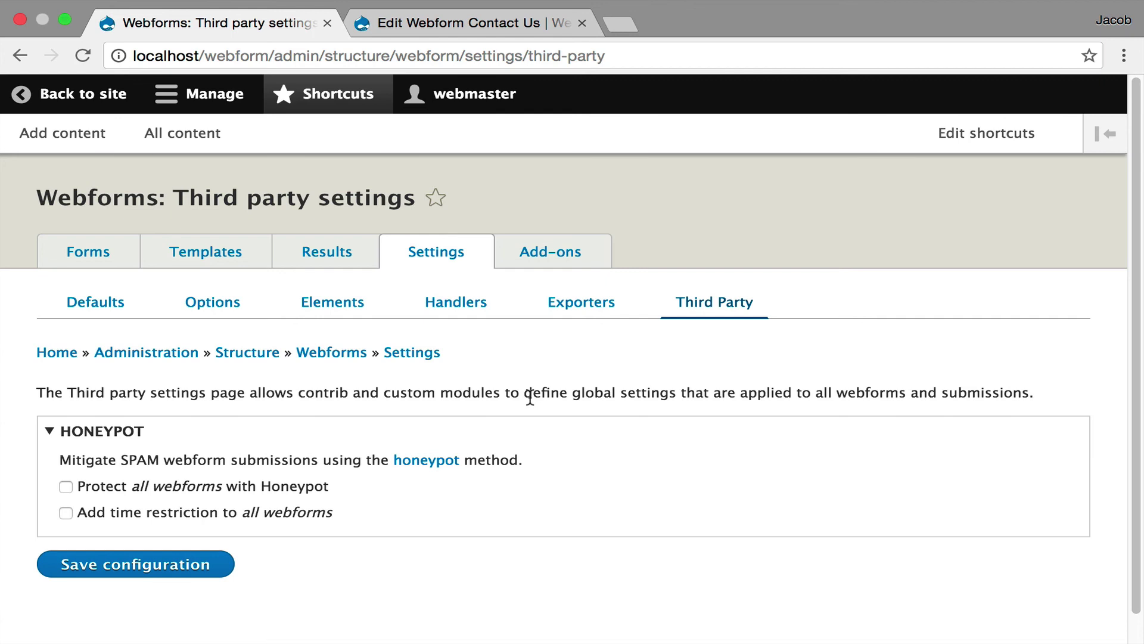
click(200, 488)
click(200, 516)
click(261, 488)
click(266, 516)
Scroll through the Add-ons page's module categories and back to the top.
click(545, 252)
scroll(560, 448, down, 10)
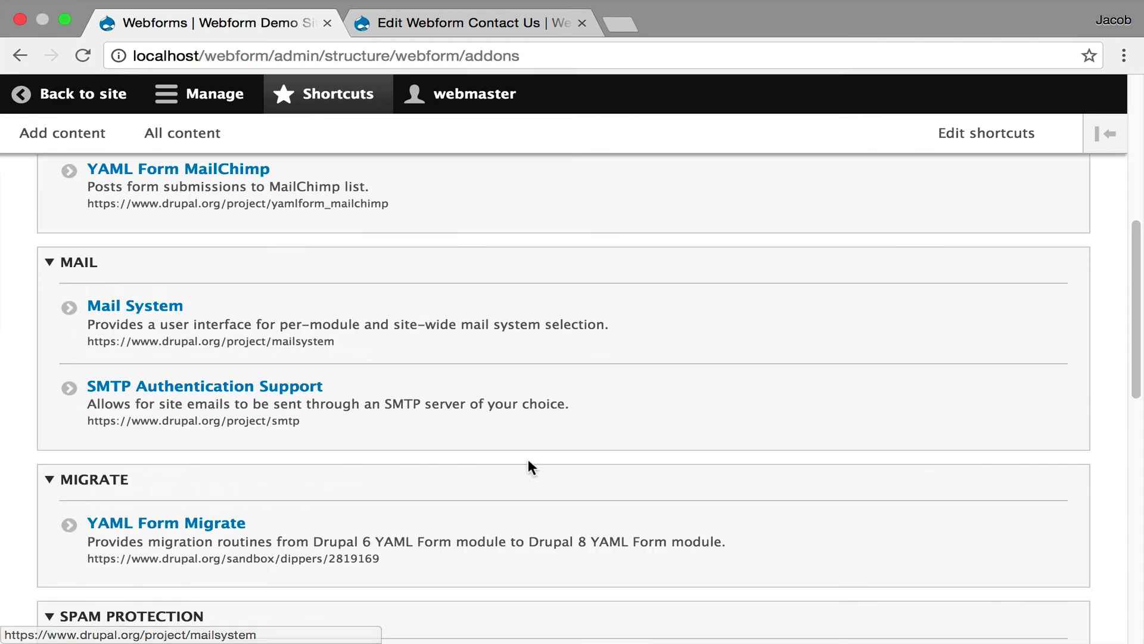
scroll(531, 469, down, 3)
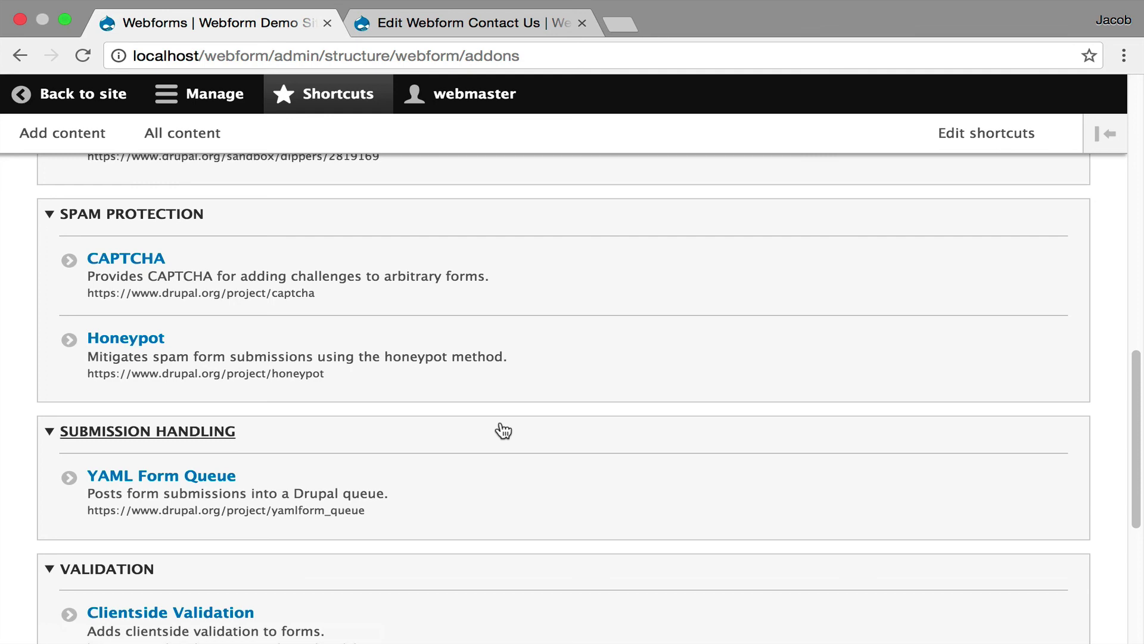
scroll(503, 431, down, 4)
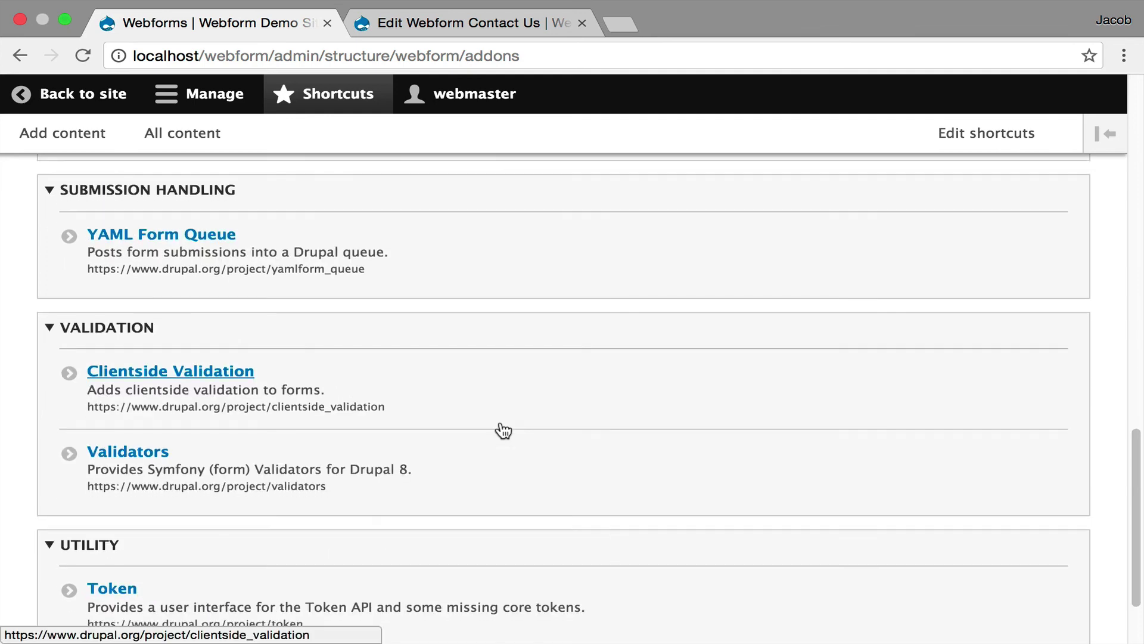
scroll(503, 430, down, 2)
scroll(501, 423, up, 20)
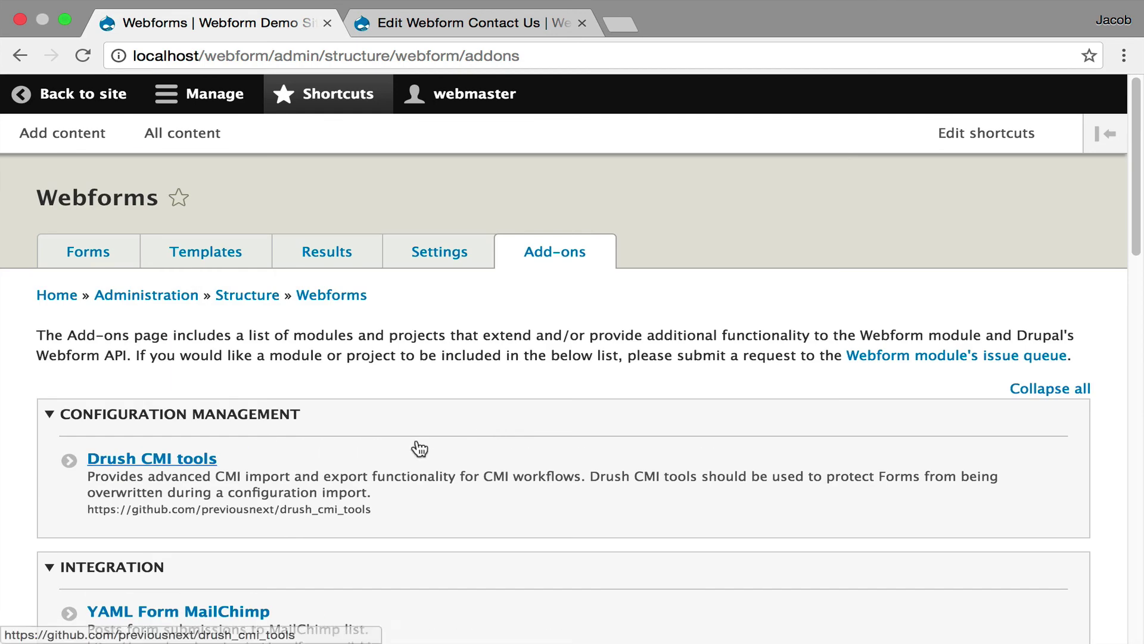
scroll(421, 447, down, 10)
scroll(421, 446, down, 1)
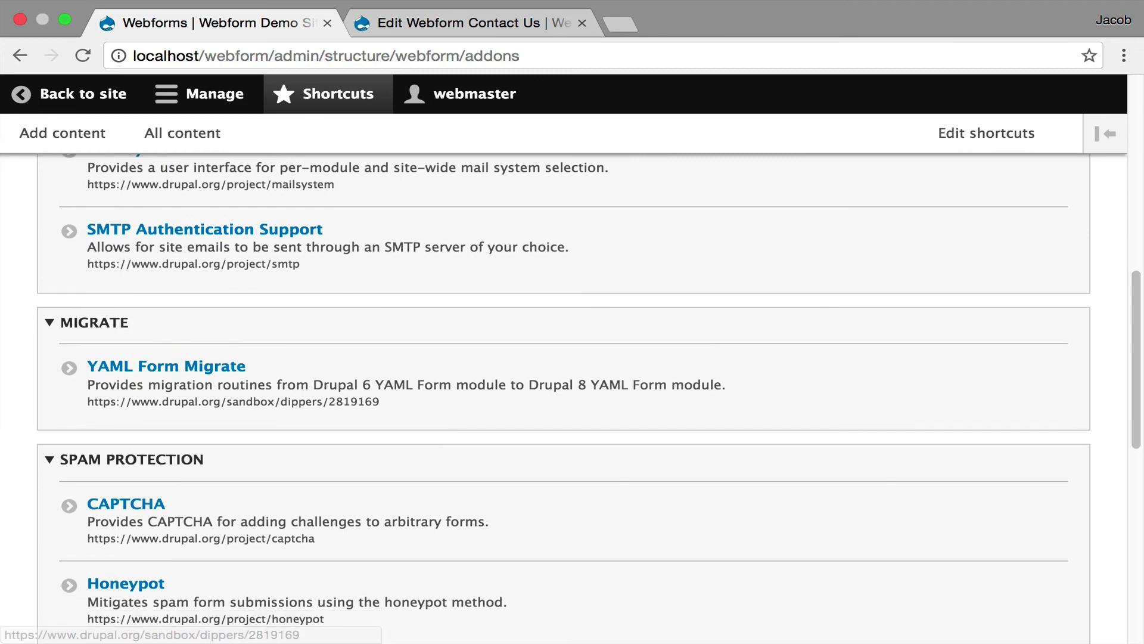
scroll(626, 417, up, 15)
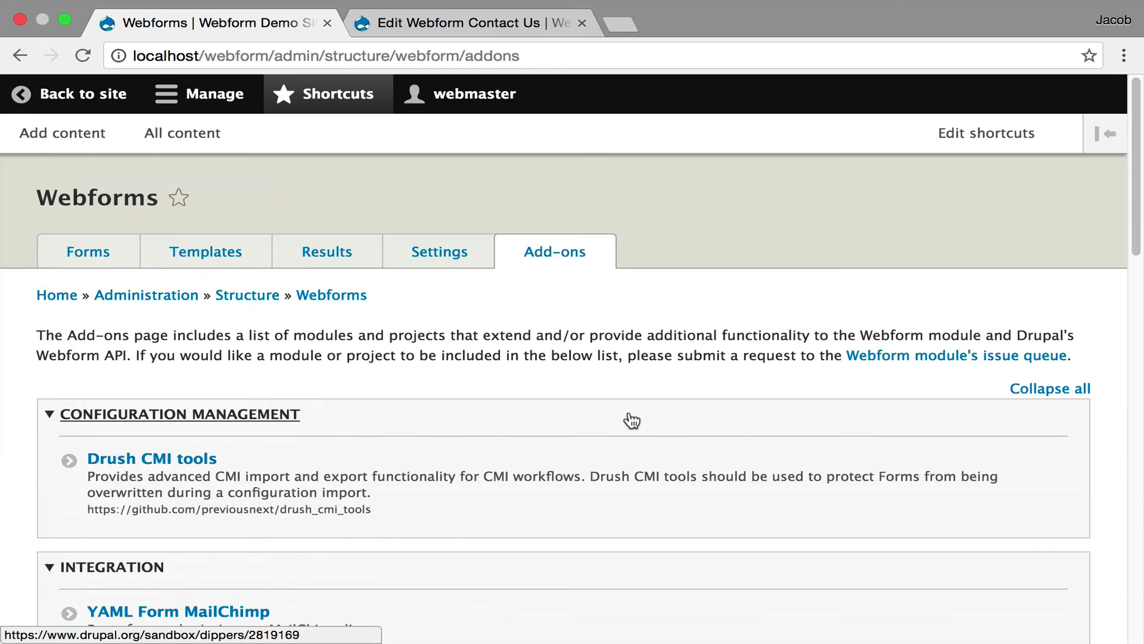
Back on the Settings Defaults tab, expand then collapse all sections and scroll through them.
click(433, 266)
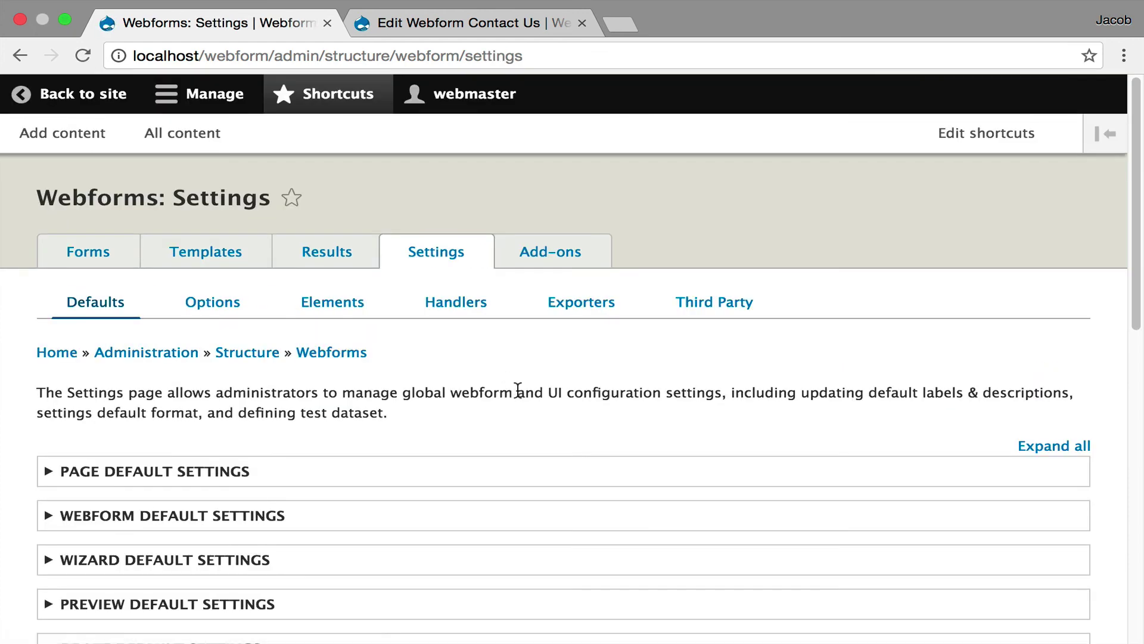
click(1059, 451)
click(1057, 451)
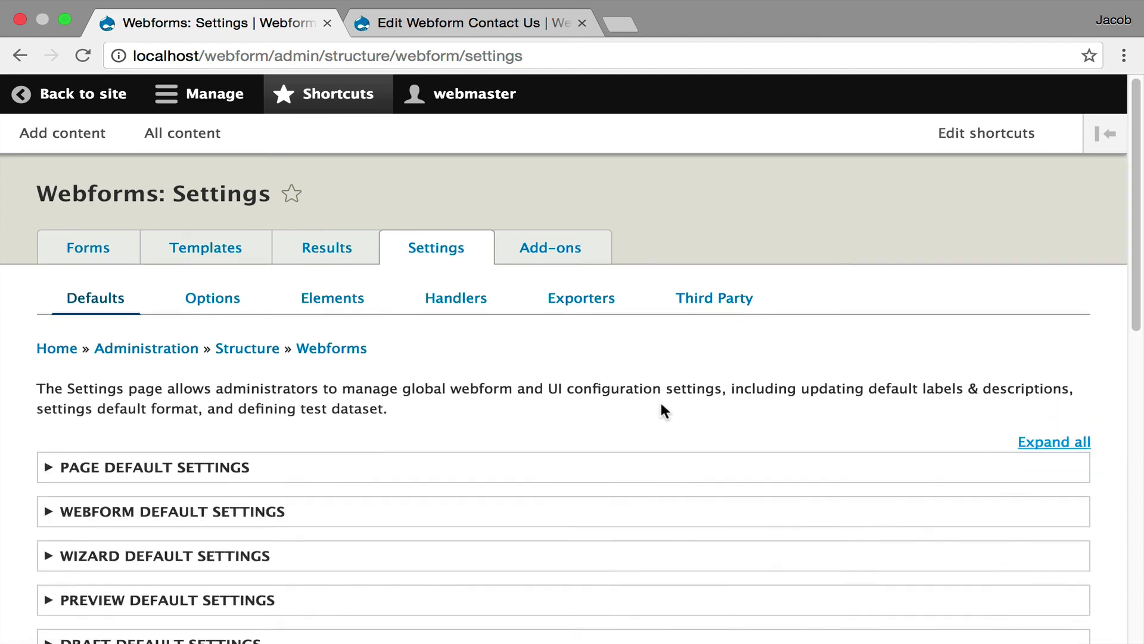
scroll(661, 409, down, 5)
scroll(381, 401, down, 4)
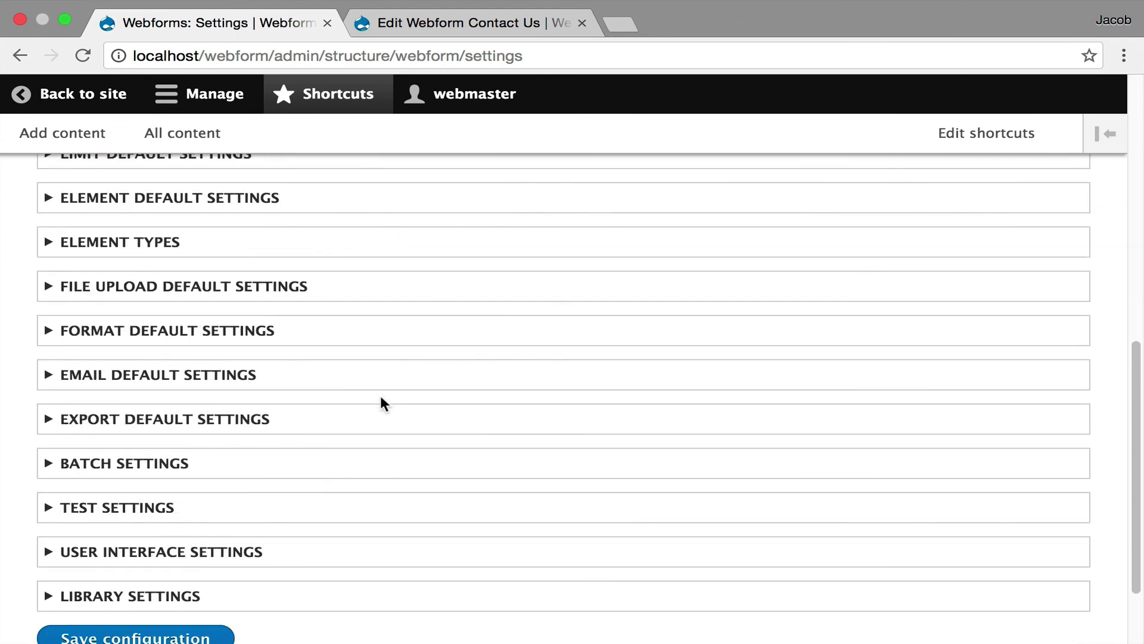
scroll(380, 395, up, 10)
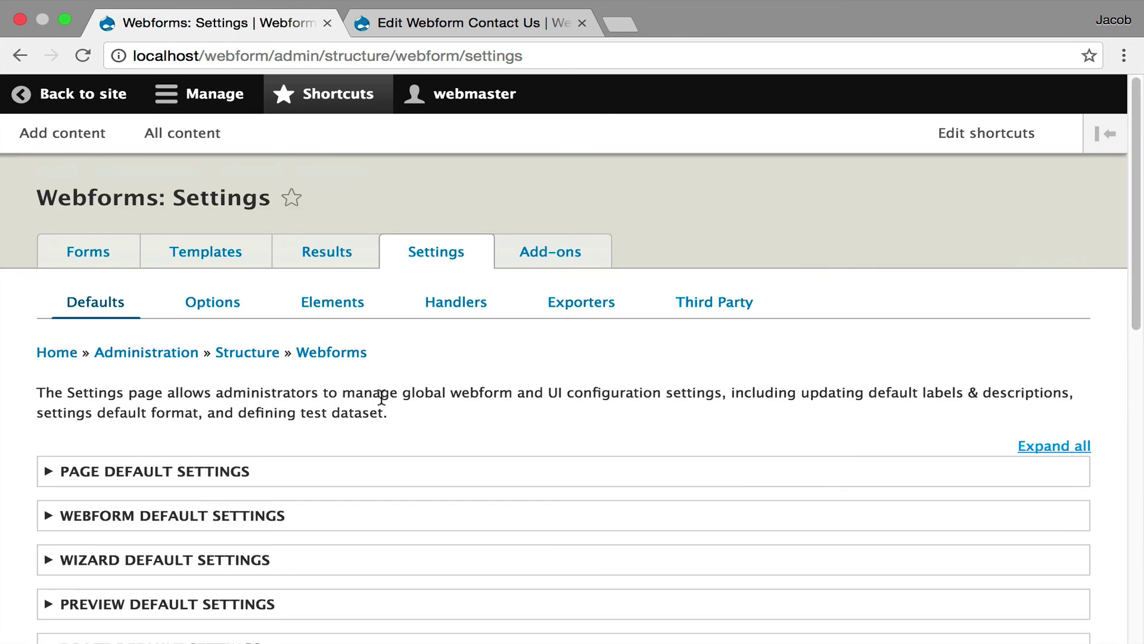